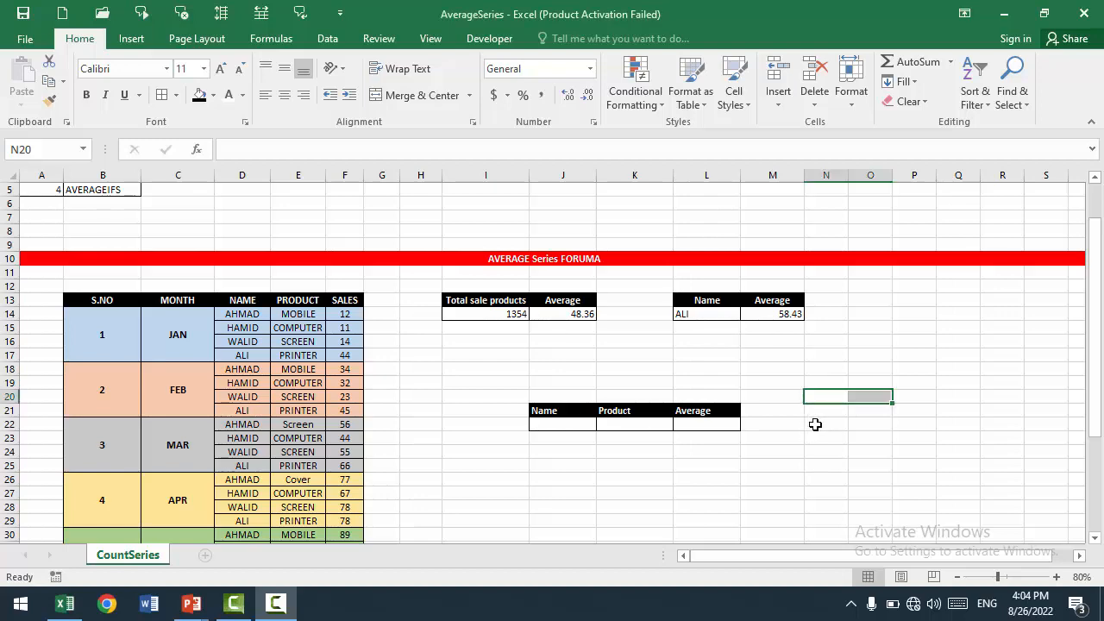
Examine the AVERAGEIF formula in M14, its name criterion in L14, and the name and product entries in the sales table.
left_click(791, 440)
scroll(791, 446, "down", 2)
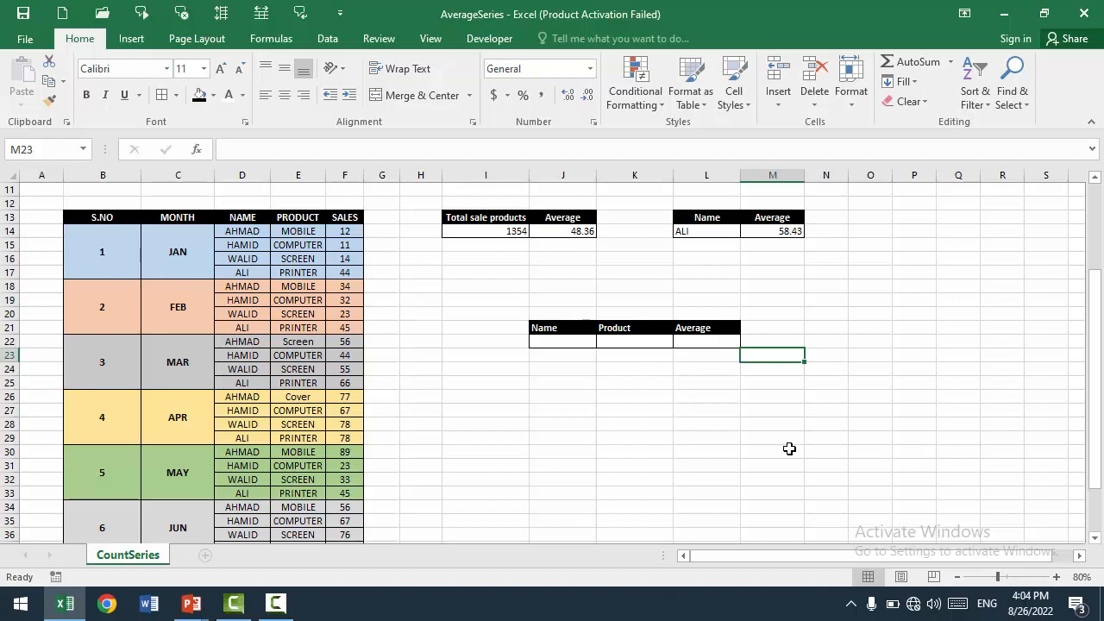
left_click(754, 230)
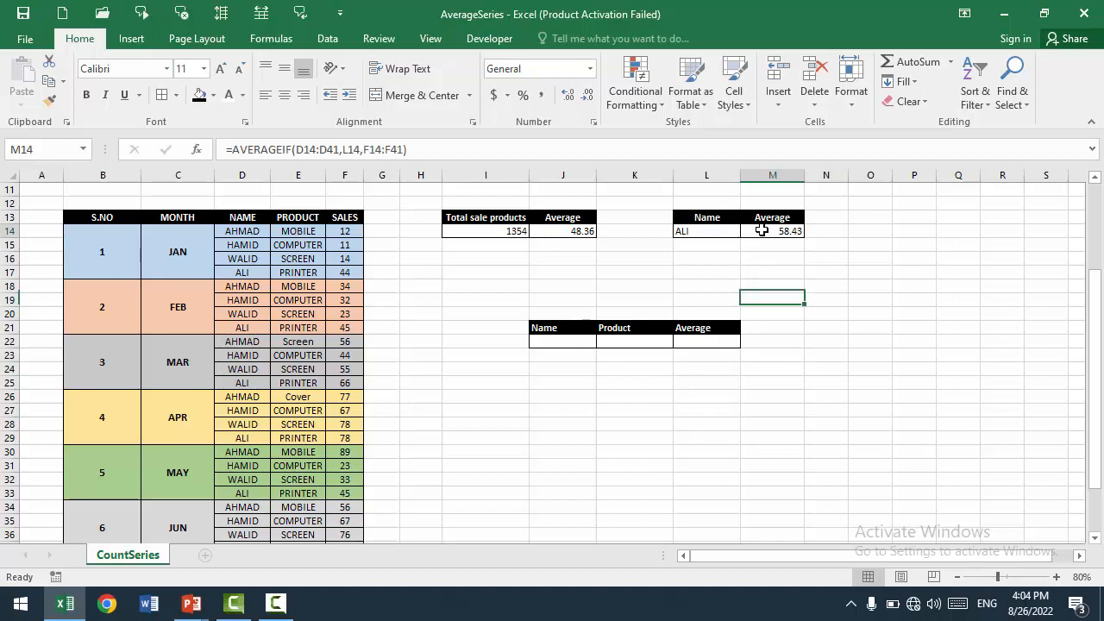
left_click(709, 234)
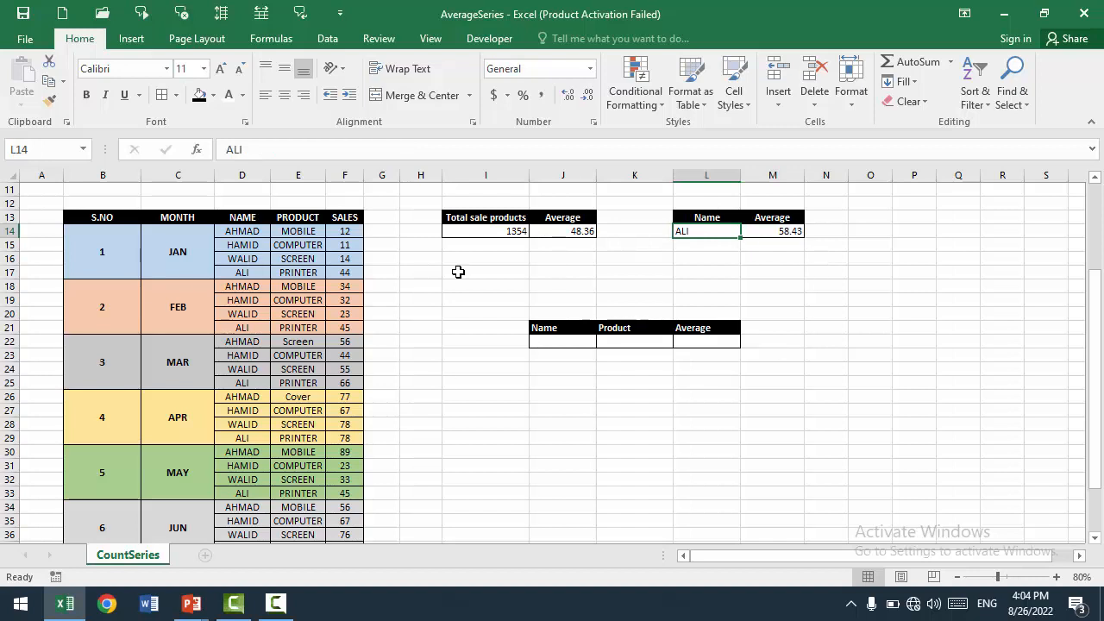
left_click(242, 231)
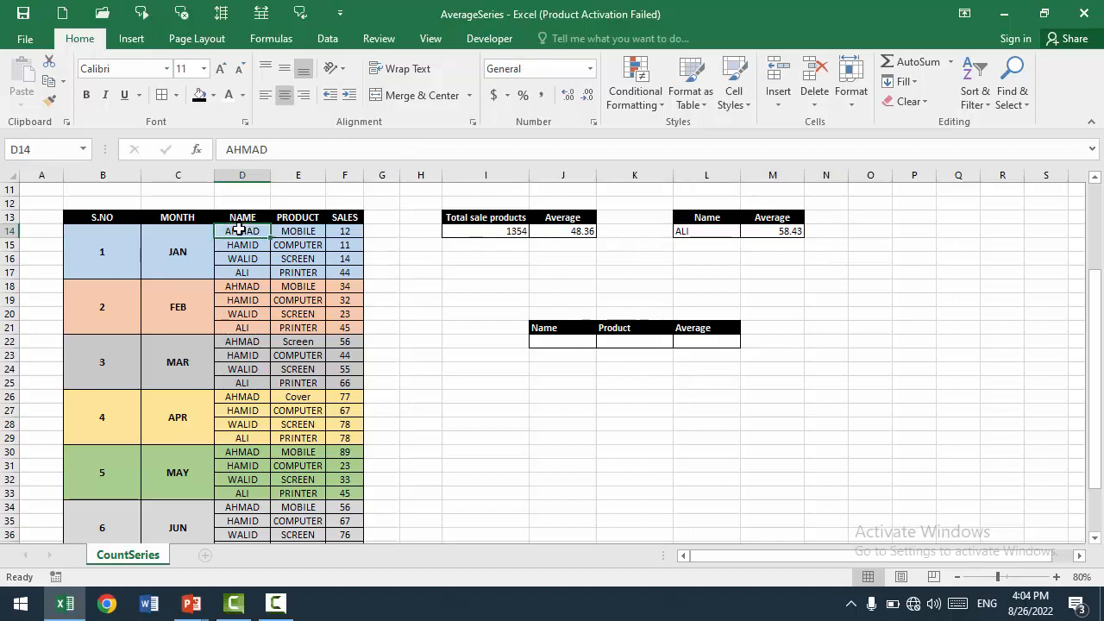
left_click(288, 231)
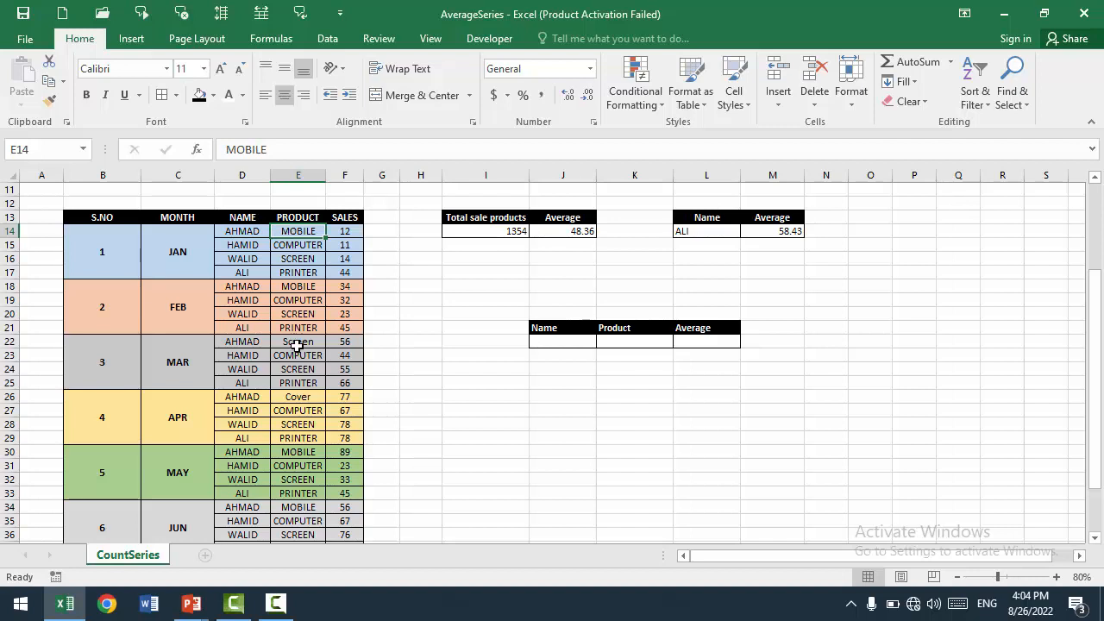
left_click(241, 345)
key("Right")
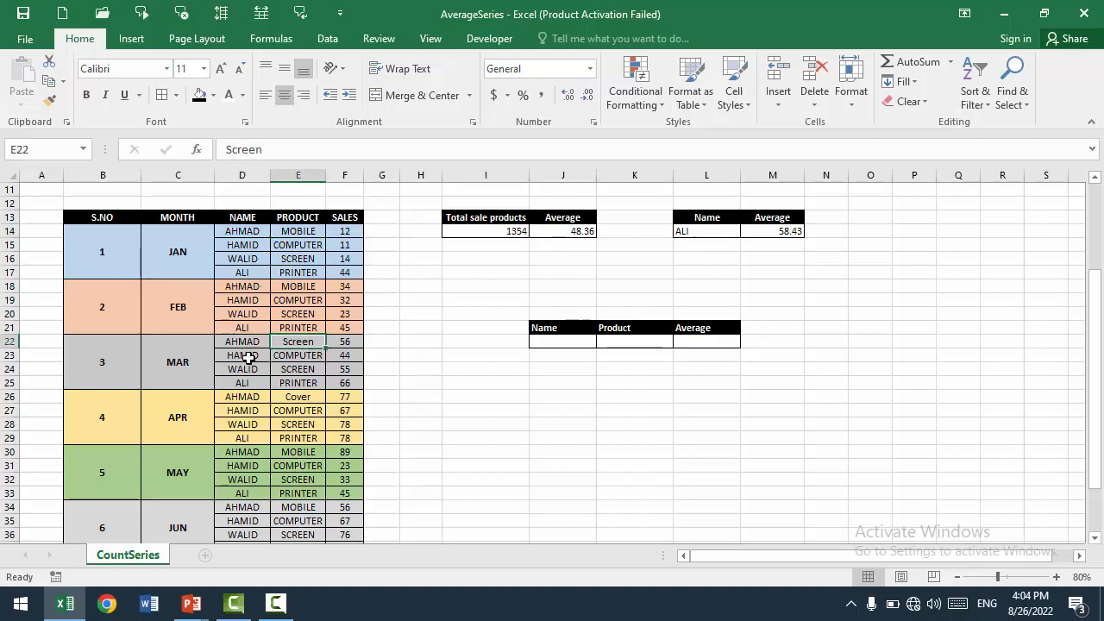
Replace the March entry in row 24 with another salesperson's name in D24 and the product mobile in E24.
left_click(248, 367)
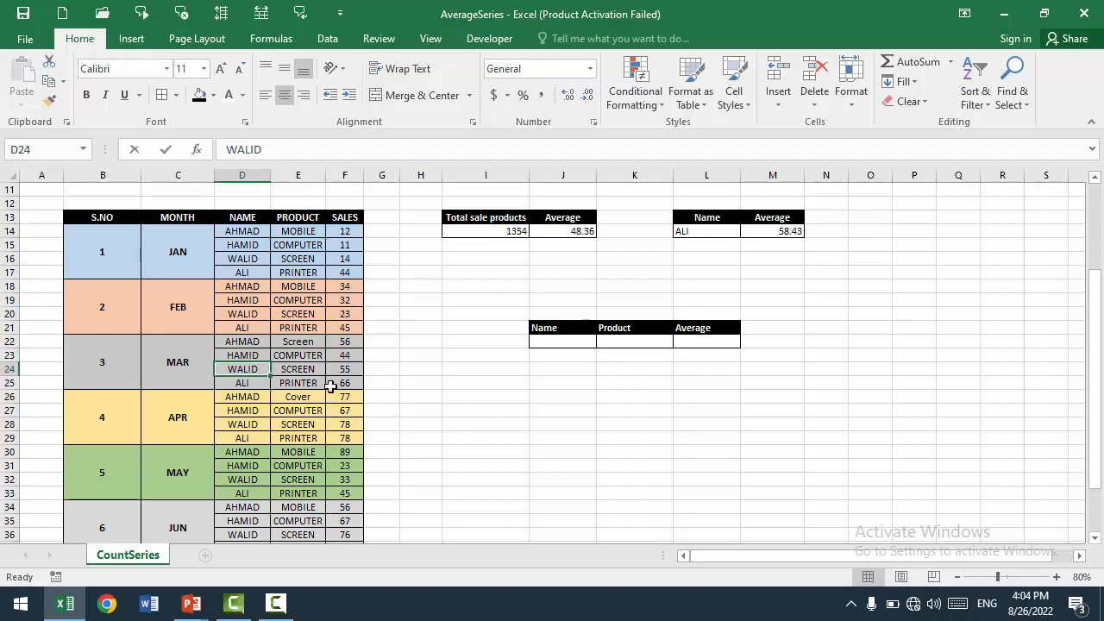
type("Ahamd")
key("Right")
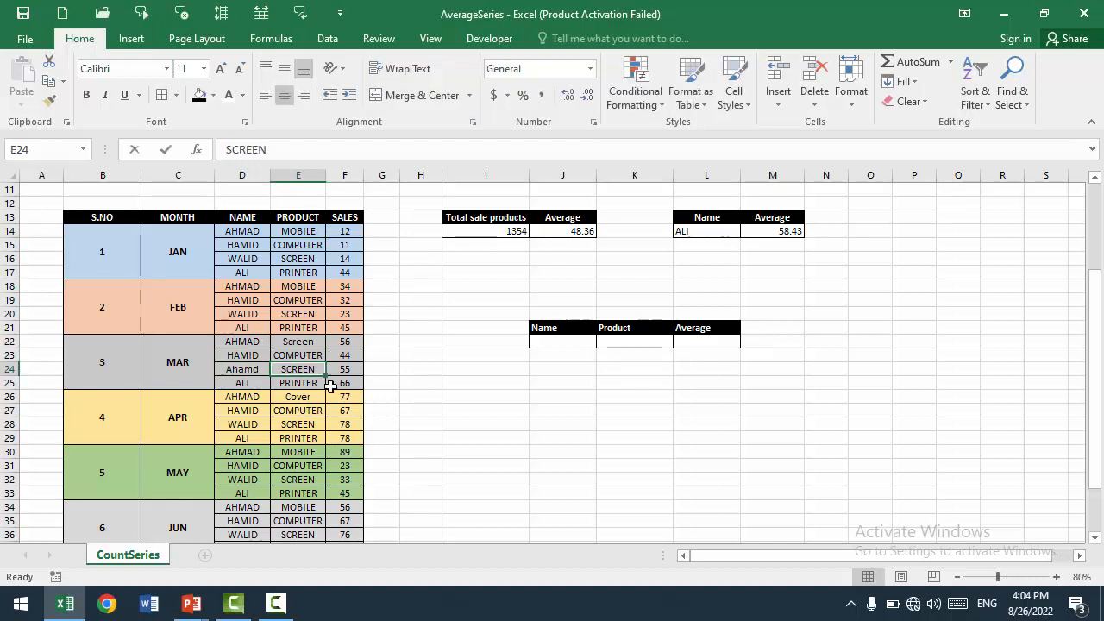
type("mobile")
key("ctrl+Return")
key("Down")
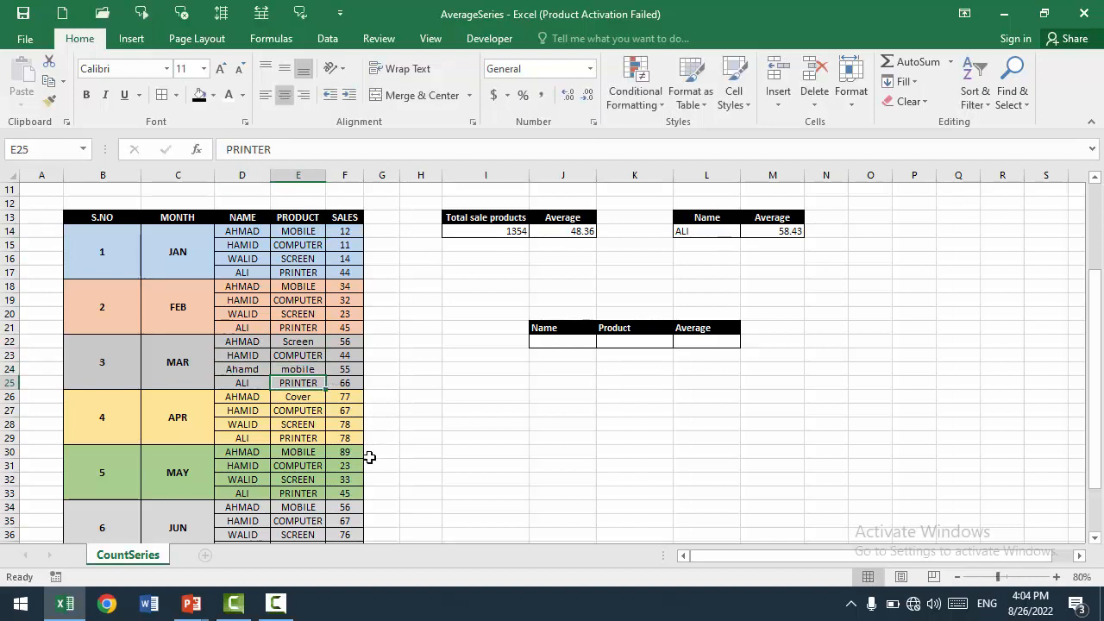
Replace the April name in D28 with the salesperson's name used in D24.
left_click(233, 425)
type("ahamd")
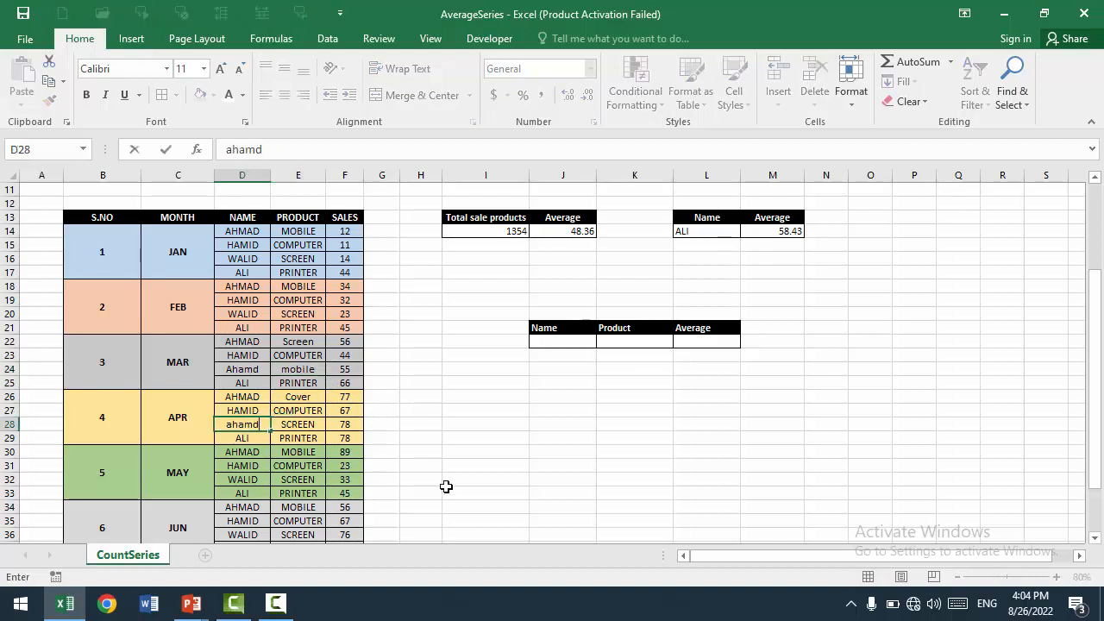
key("Right")
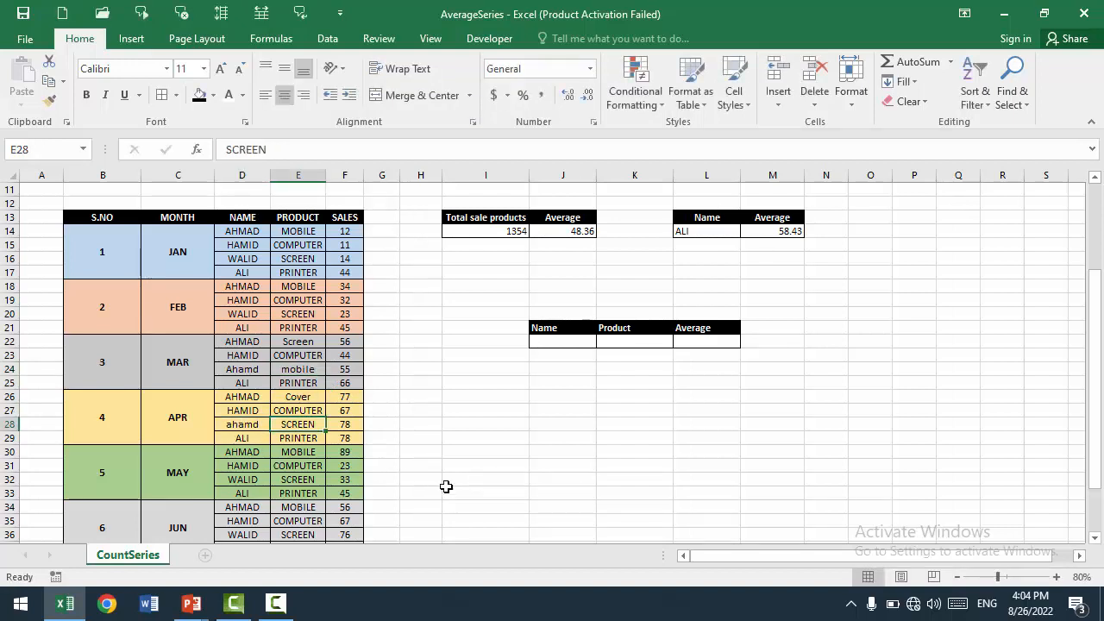
Enter the salesperson's name from D24 in May cells D32 and D33, and set the product in E33 to mobile.
scroll(314, 462, "down", 2)
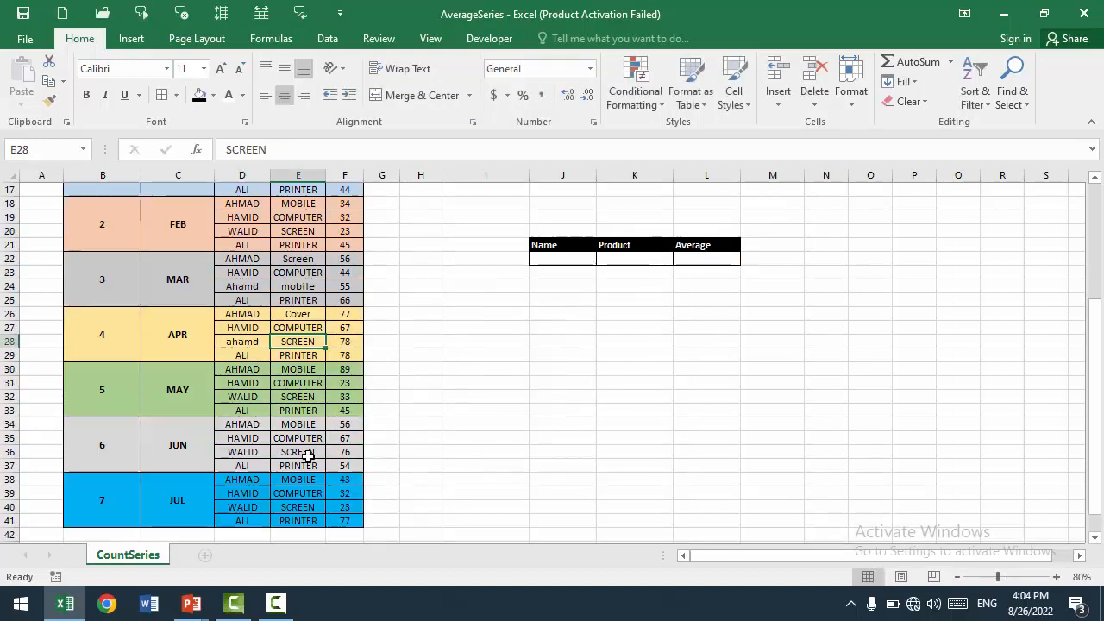
left_click(239, 397)
type("ahamd")
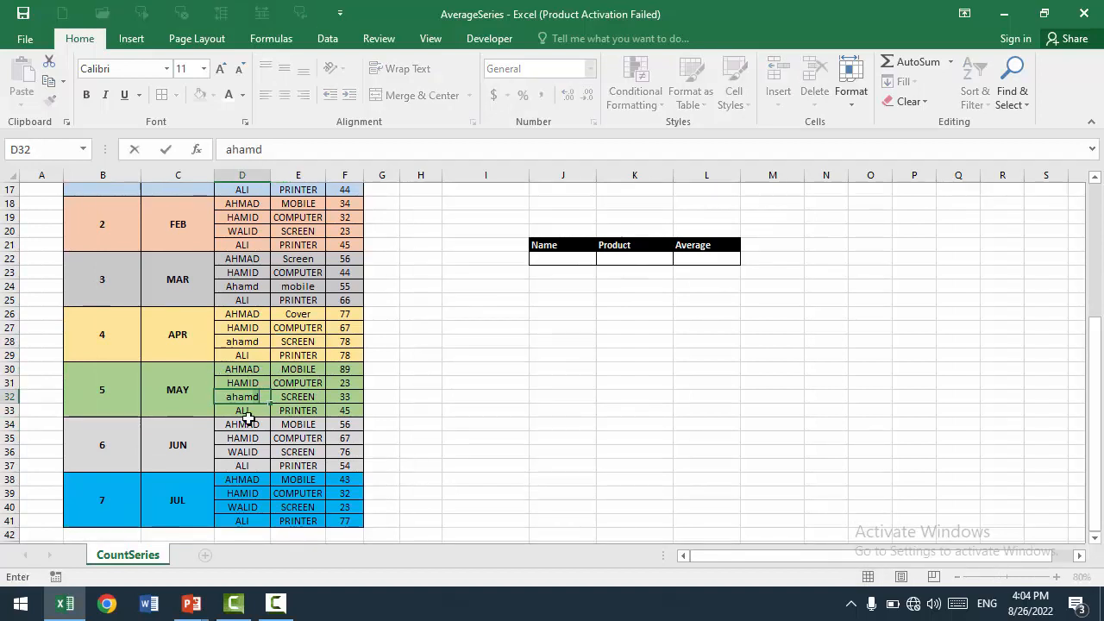
key("Return")
type("ahamd")
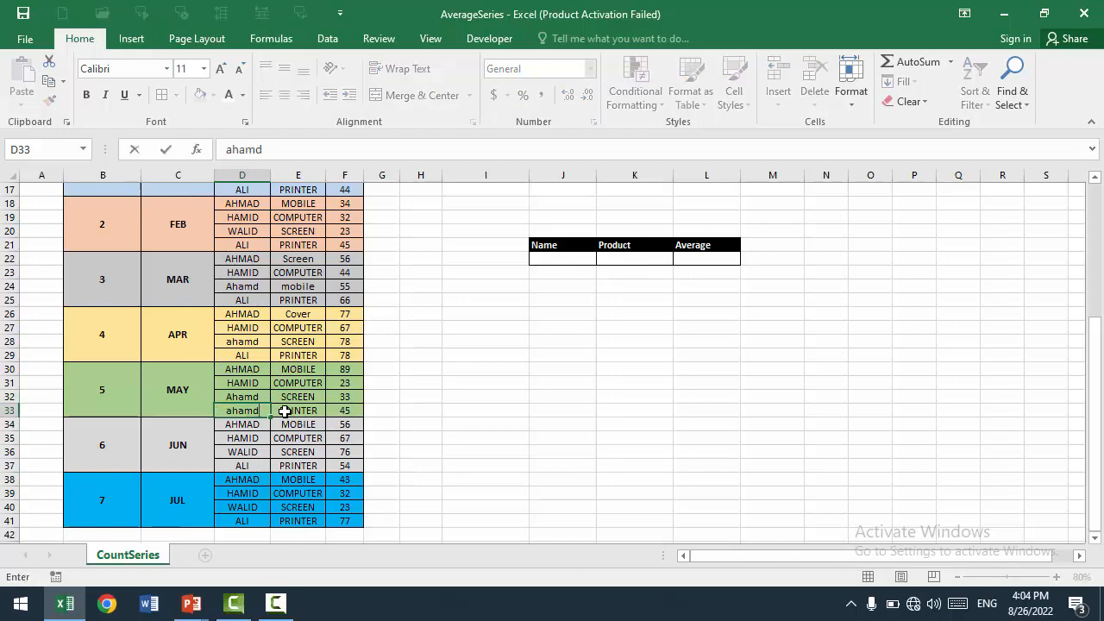
left_click(284, 411)
type("mobile")
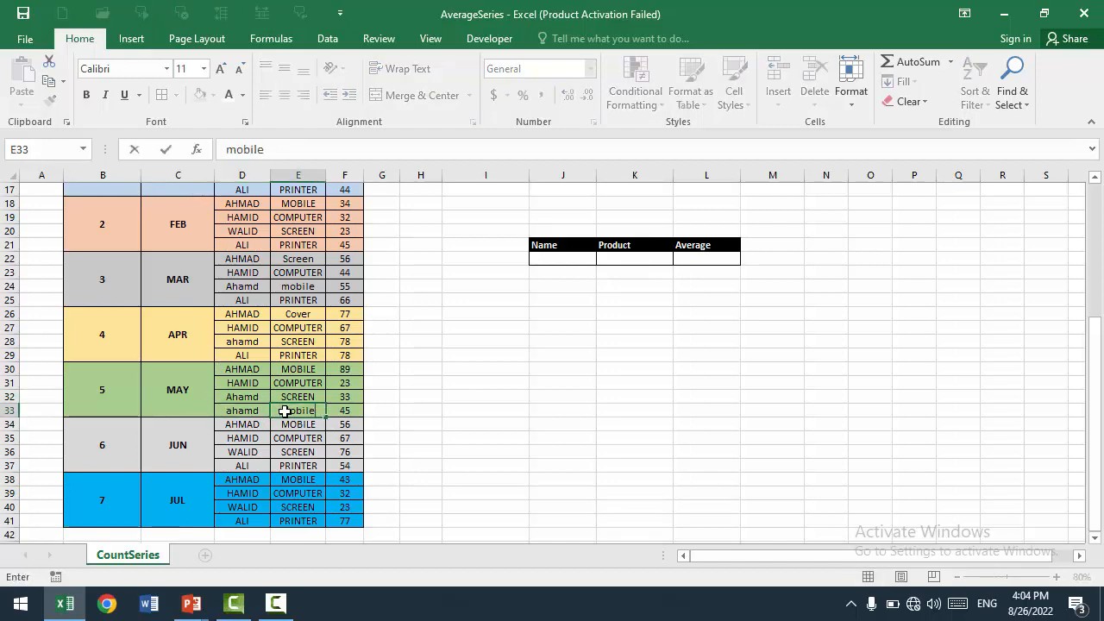
left_click(690, 395)
Fill in the lookup table's criteria with the salesperson's name in J22 and the product mobile in K22.
scroll(681, 384, "up", 5)
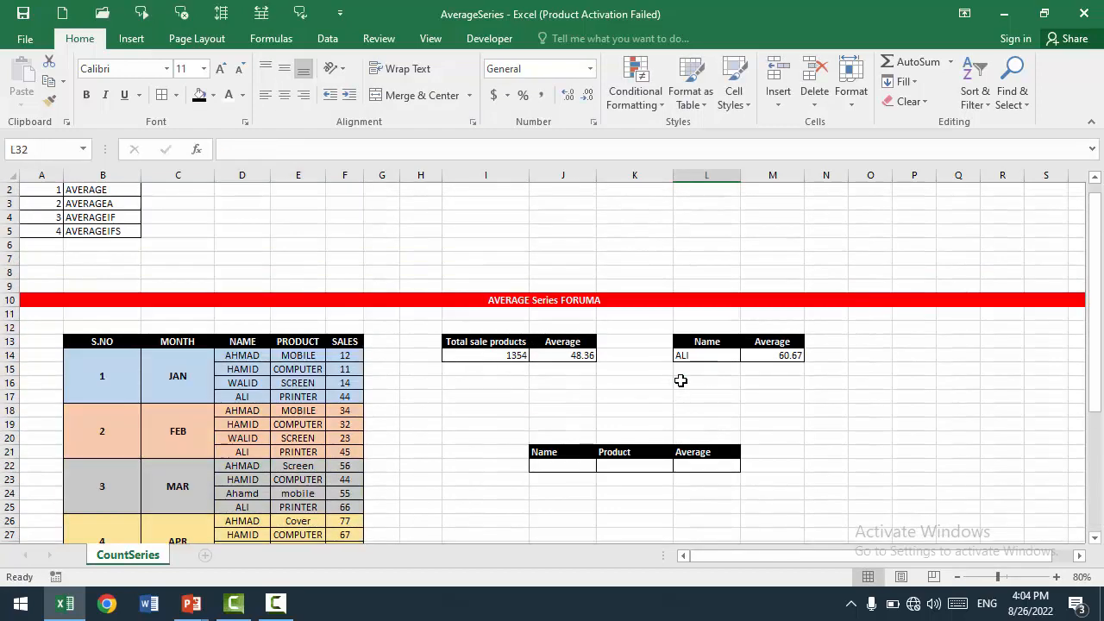
scroll(681, 380, "down", 1)
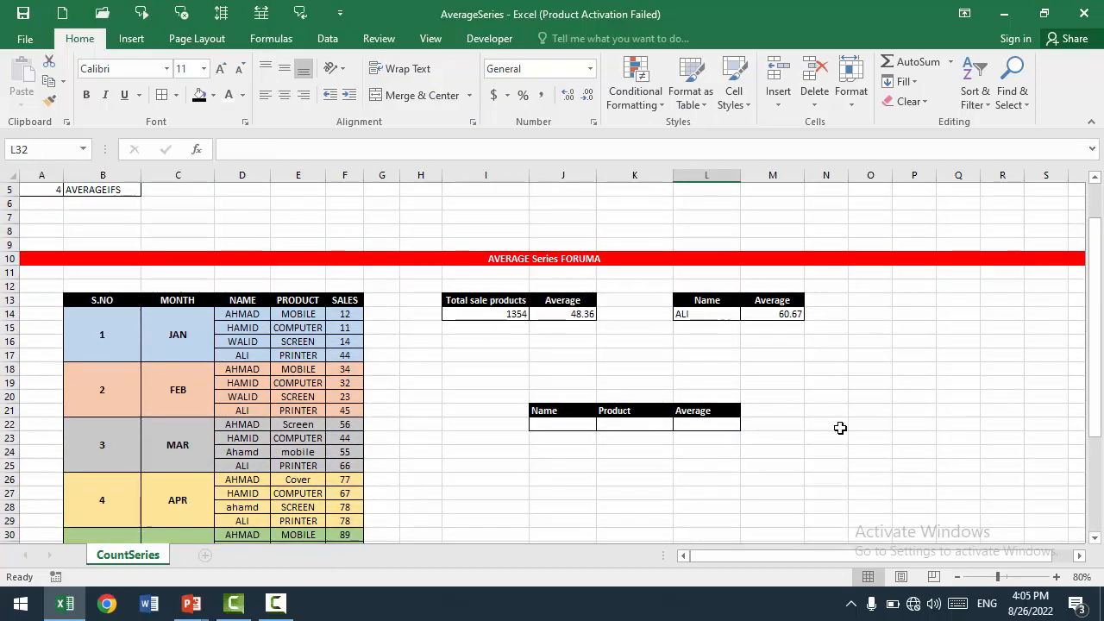
left_click(840, 427)
scroll(837, 421, "down", 2)
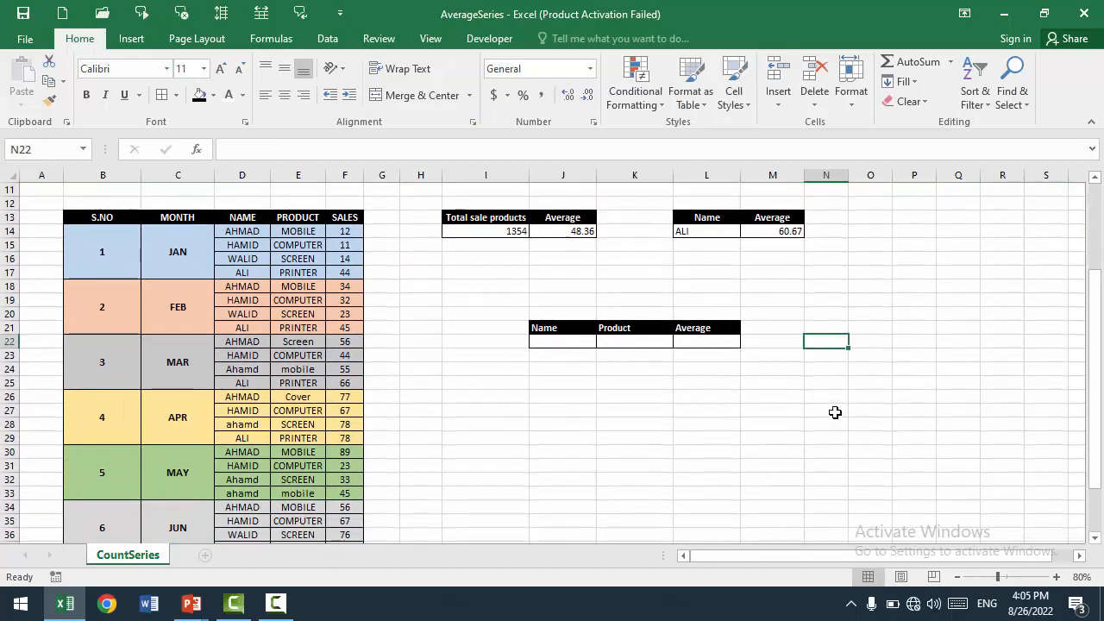
left_click(579, 342)
type("Ahamd")
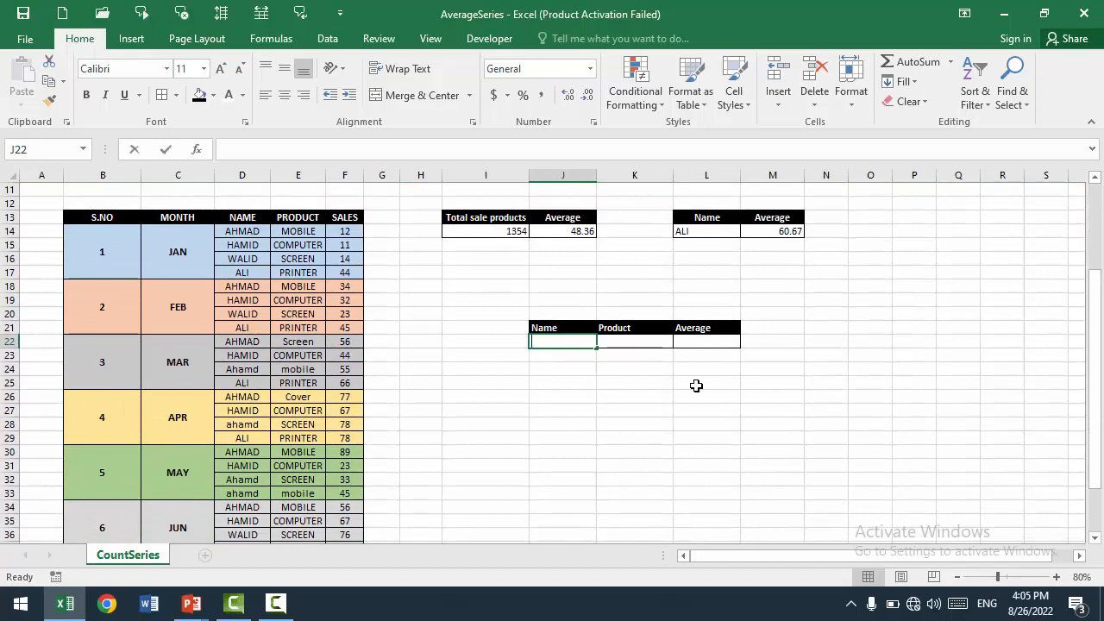
key("Tab")
type("mobile")
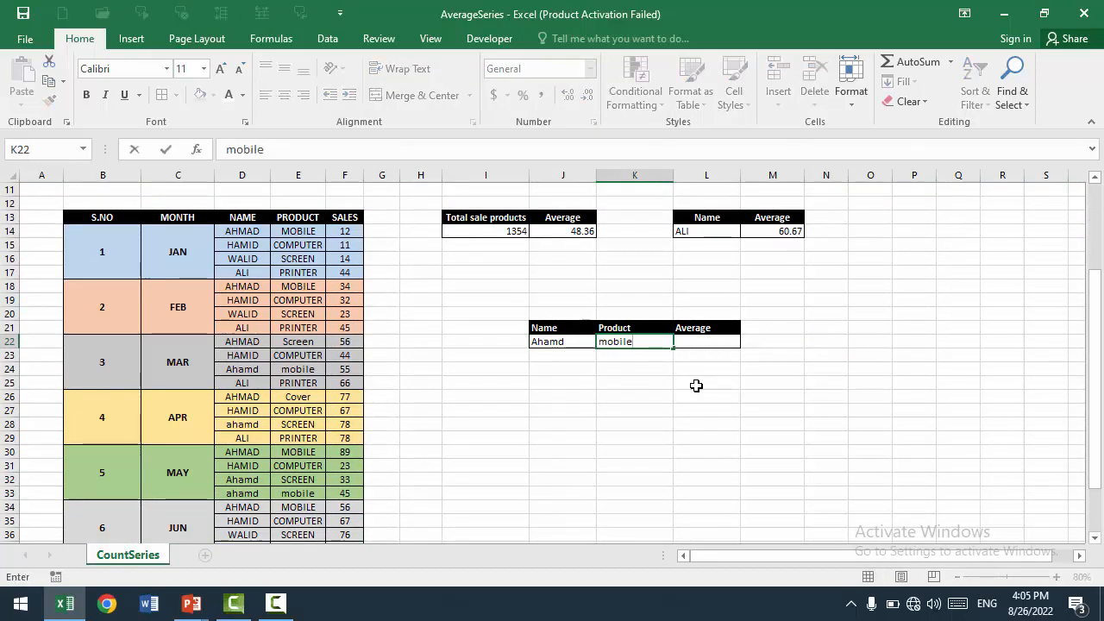
key("Tab")
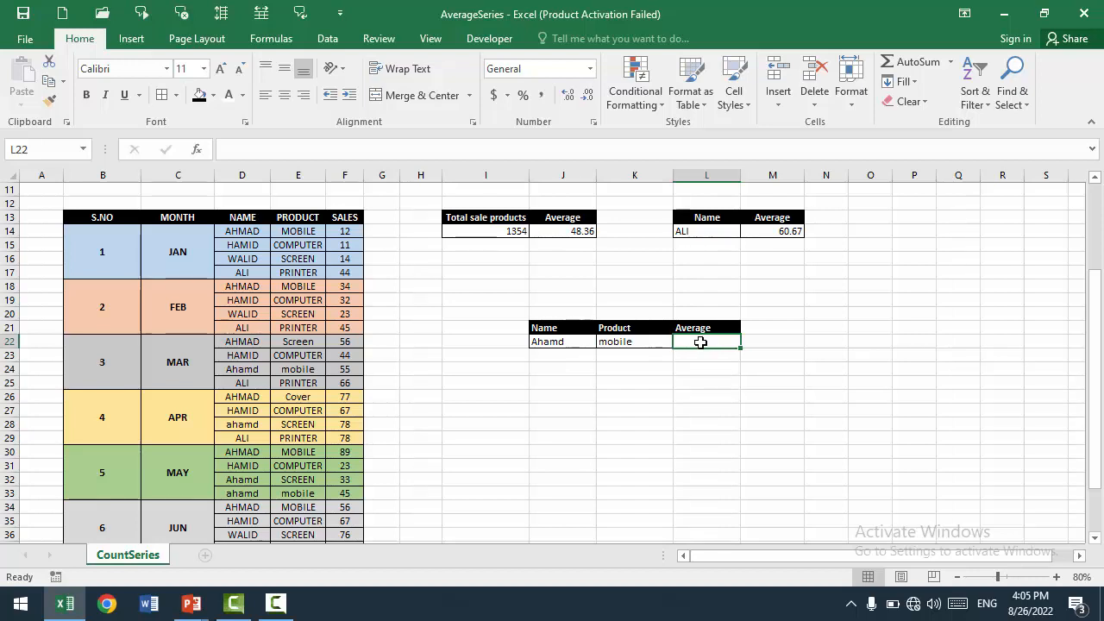
Begin an AVERAGEIFS formula in L22 with the sales figures F14:F41 as the average range.
type("=aver")
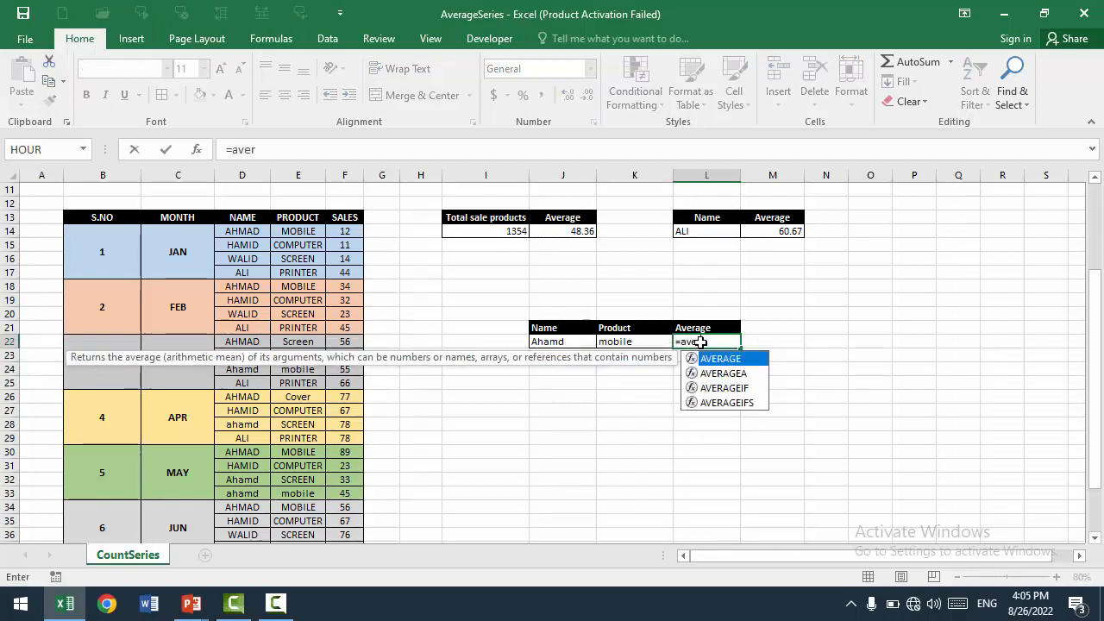
type("ifs")
key("BackSpace")
key("BackSpace")
key("BackSpace")
double_click(746, 403)
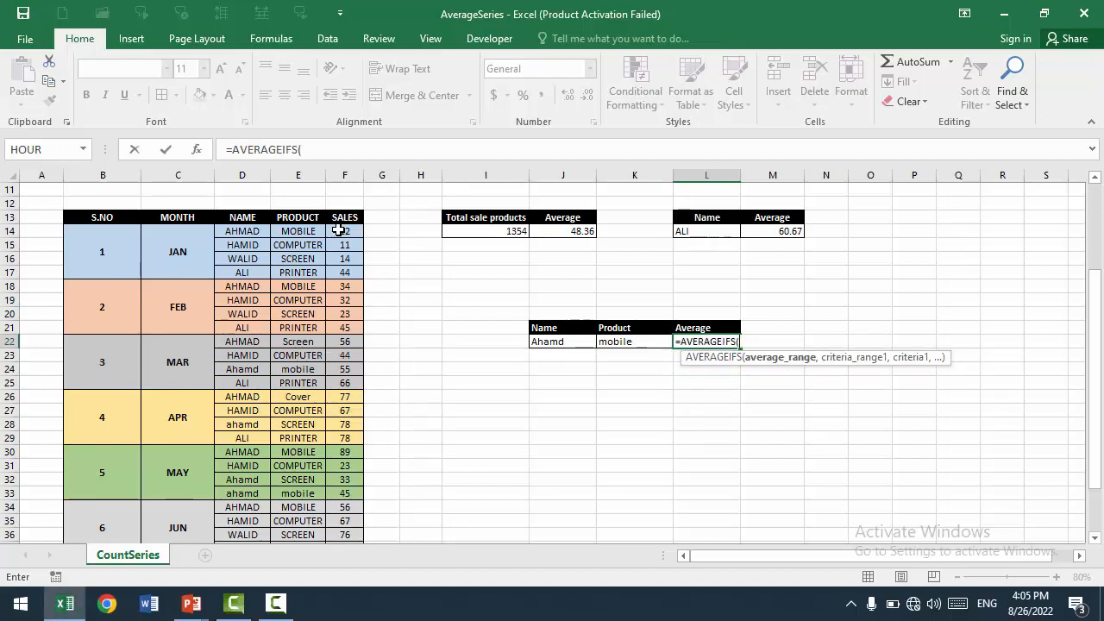
left_click_drag(340, 230, 337, 526)
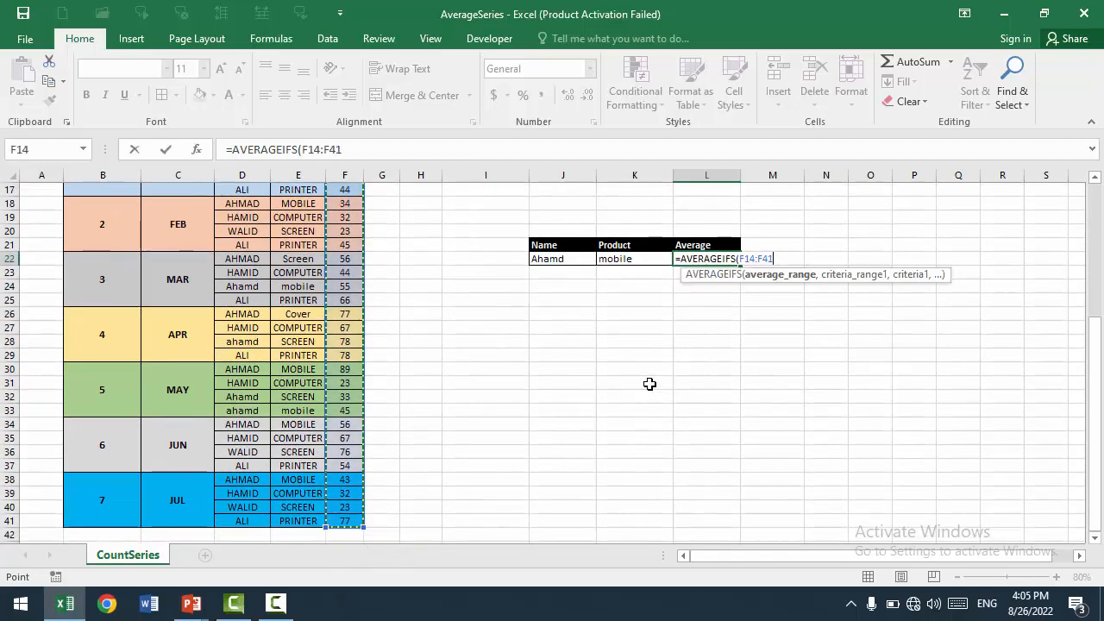
type(",")
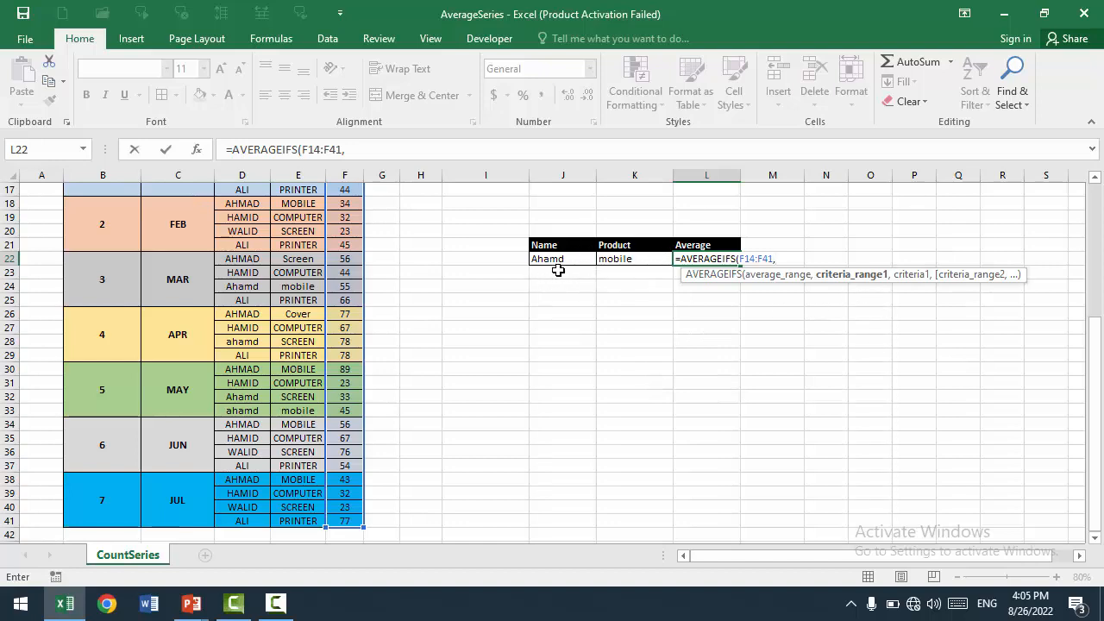
Add the names D14:D41 as the formula's first criteria range, with J22 as its criterion.
scroll(588, 336, "up", 2)
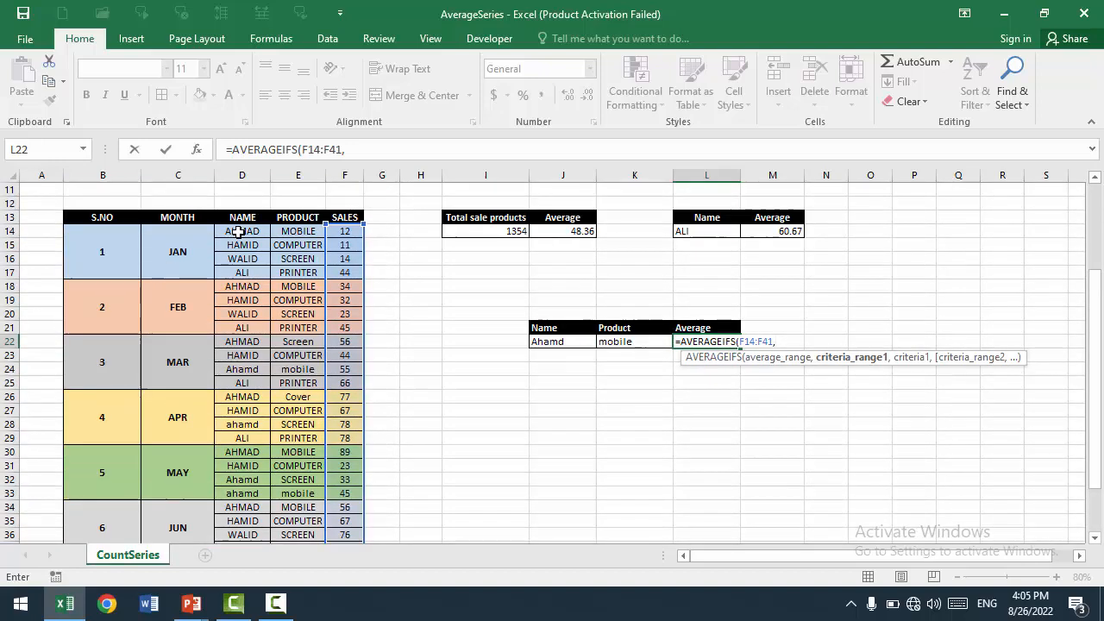
left_click_drag(239, 231, 243, 525)
type(",")
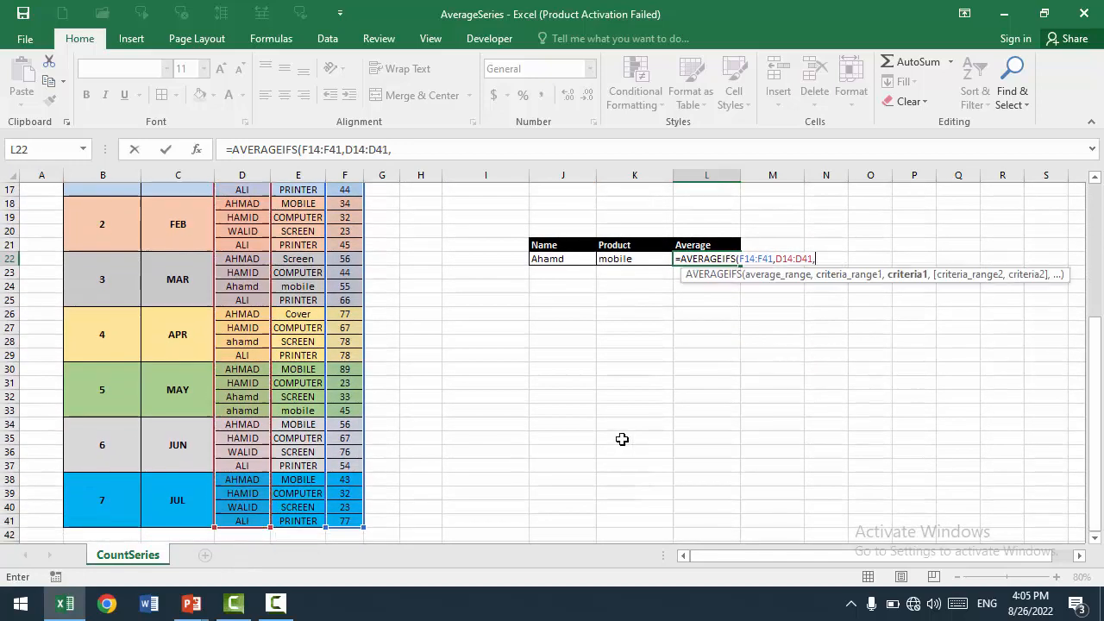
left_click(551, 260)
type(",")
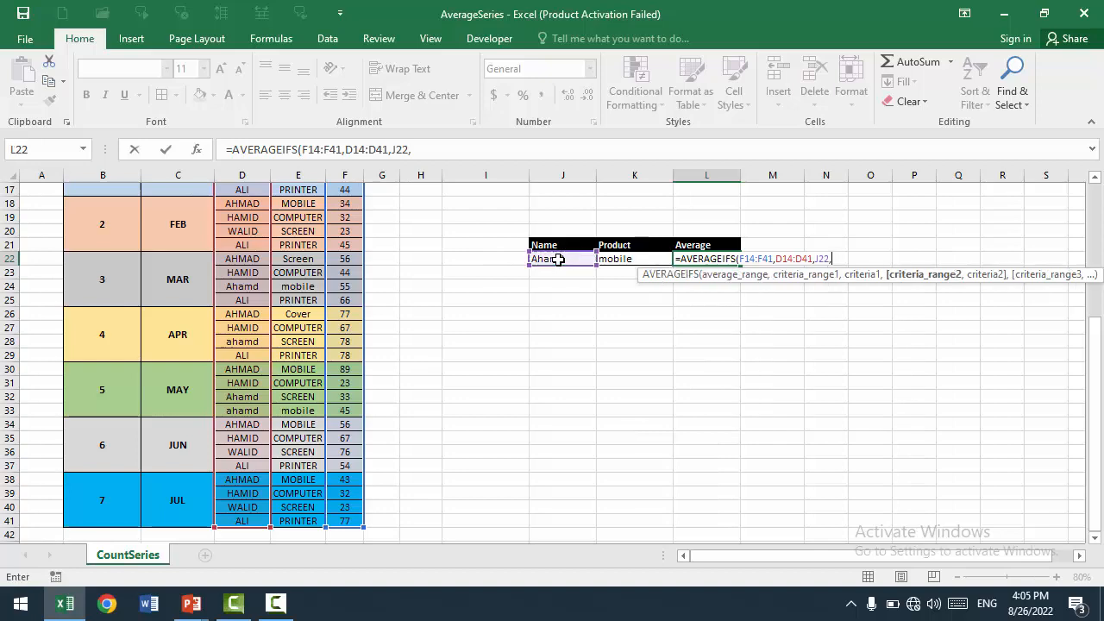
Add the products E14:E41 as the second criteria range with K22 as its criterion, and complete the AVERAGEIFS formula.
scroll(298, 323, "up", 3)
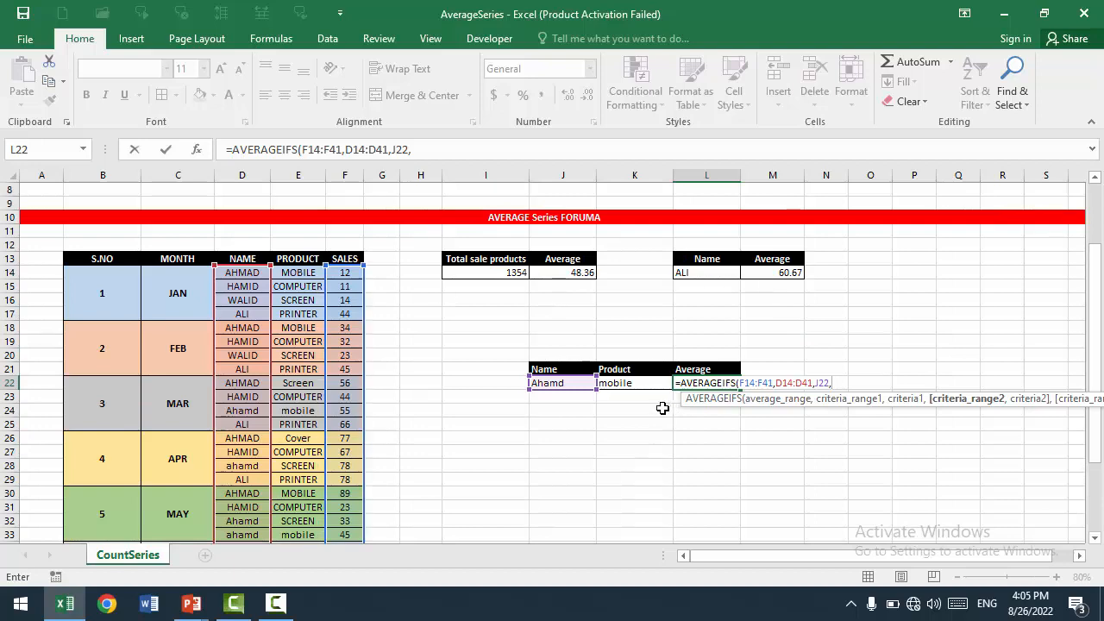
left_click_drag(297, 273, 290, 535)
type(",")
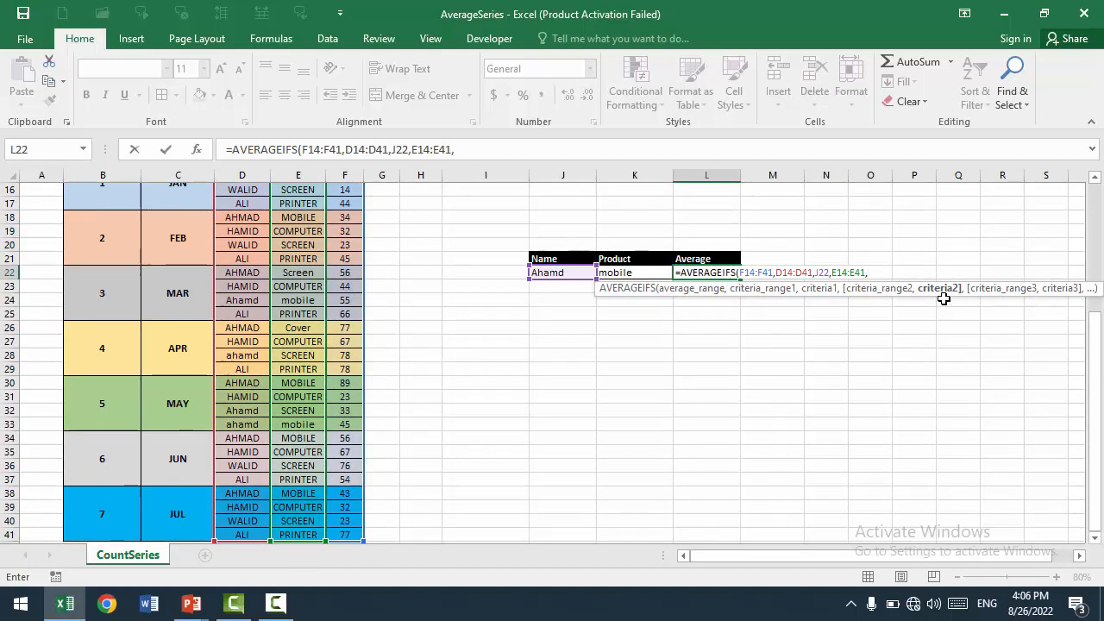
left_click(637, 272)
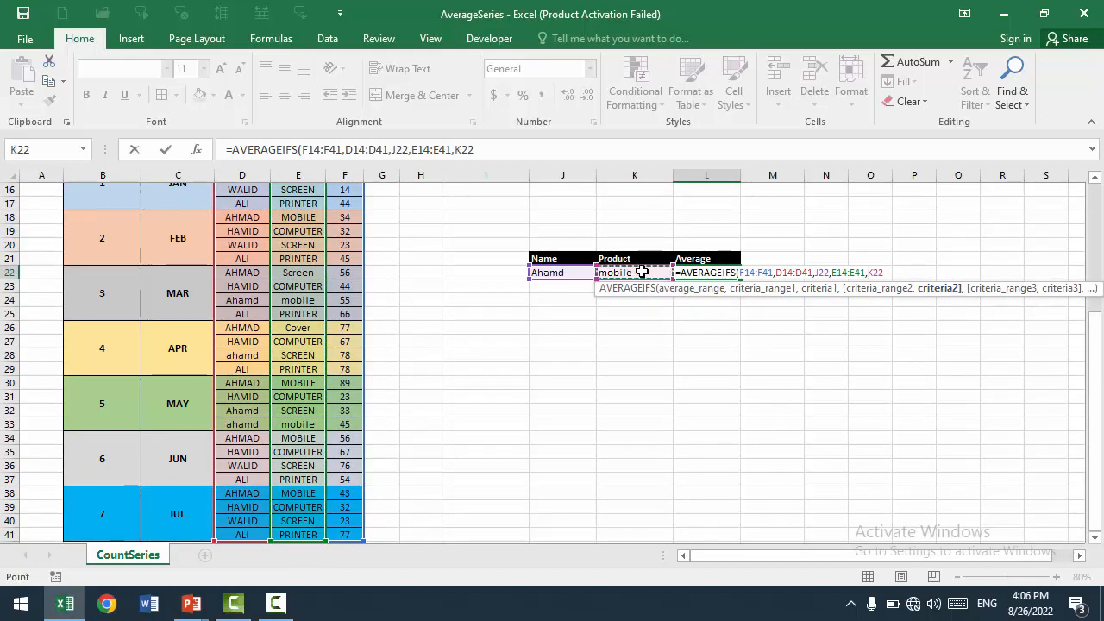
key("Return")
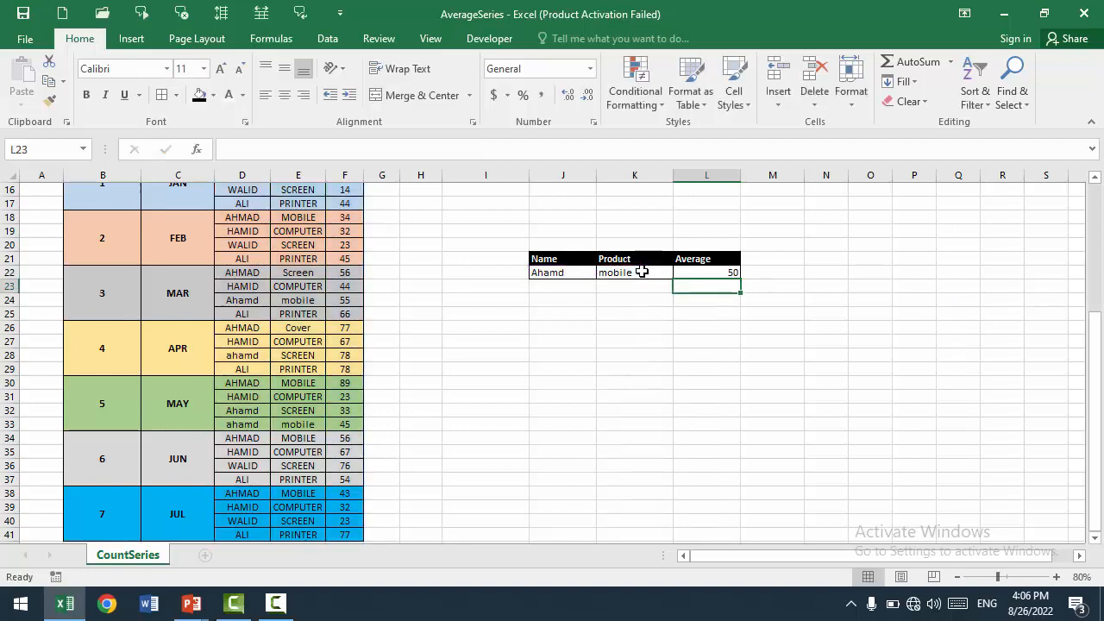
Change the product criterion in K22 to screen and check the AVERAGEIFS formula in L22.
left_click(640, 272)
scroll(638, 369, "up", 1)
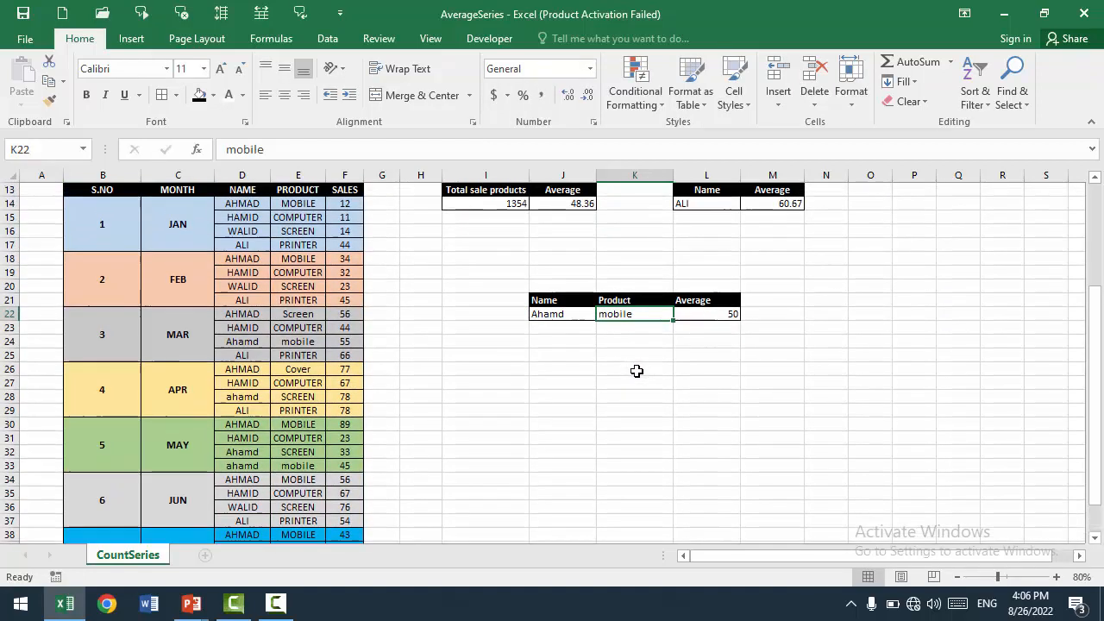
scroll(599, 422, "up", 1)
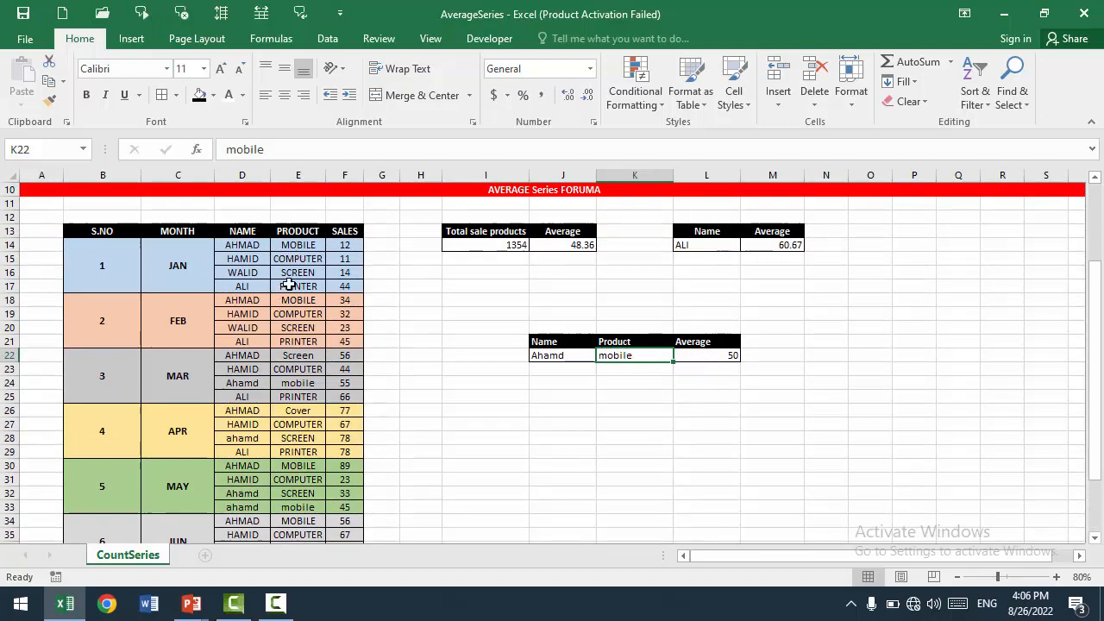
type("scr")
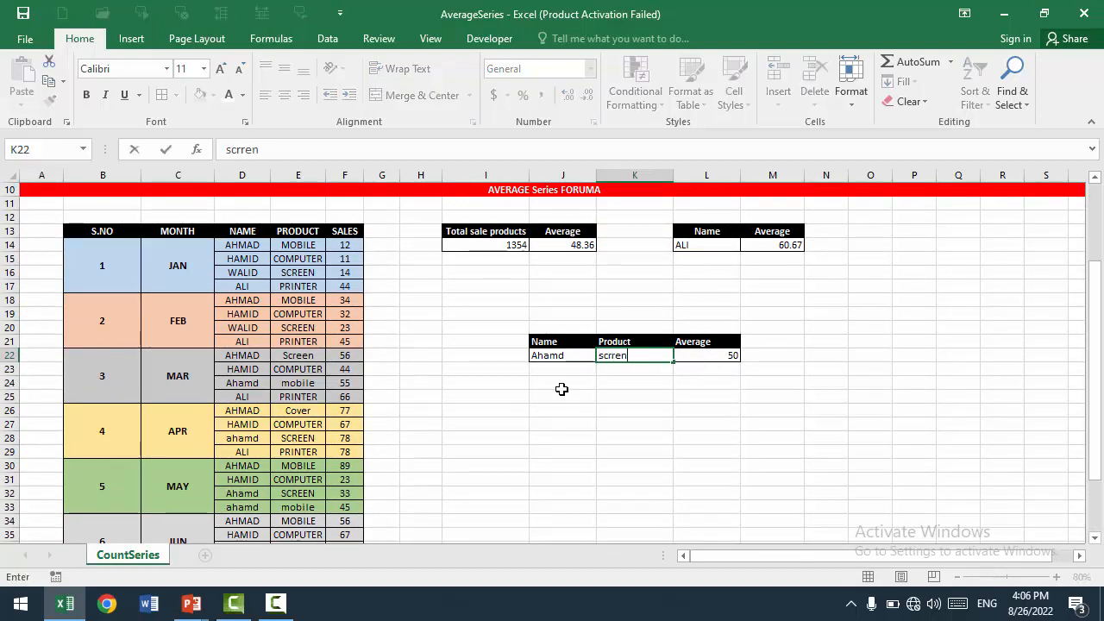
type("ren")
key("Return")
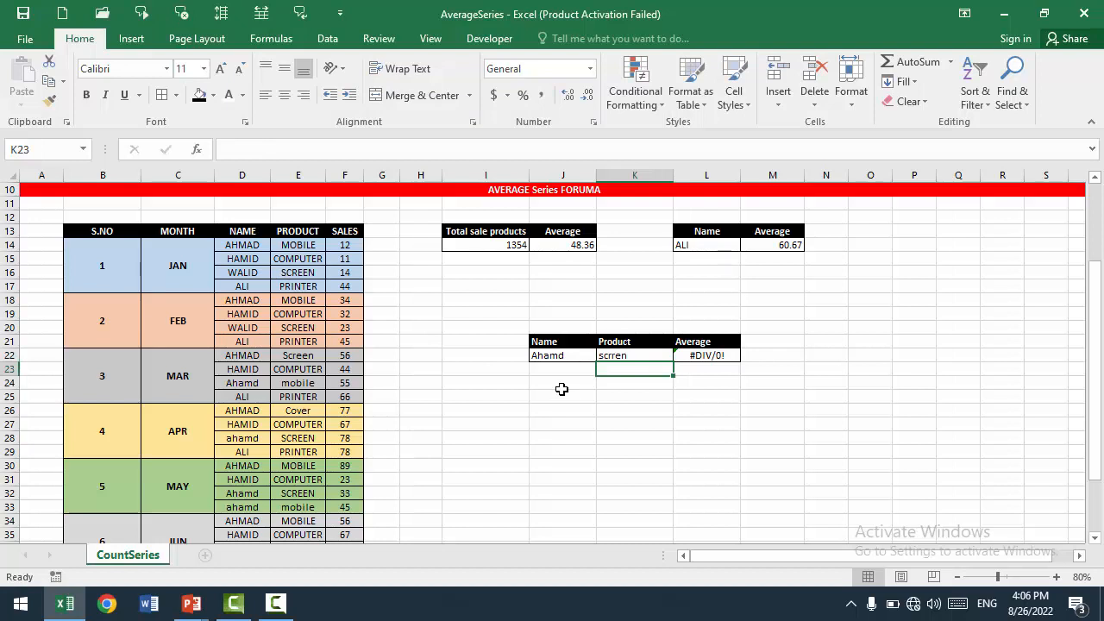
left_click(623, 354)
type("s")
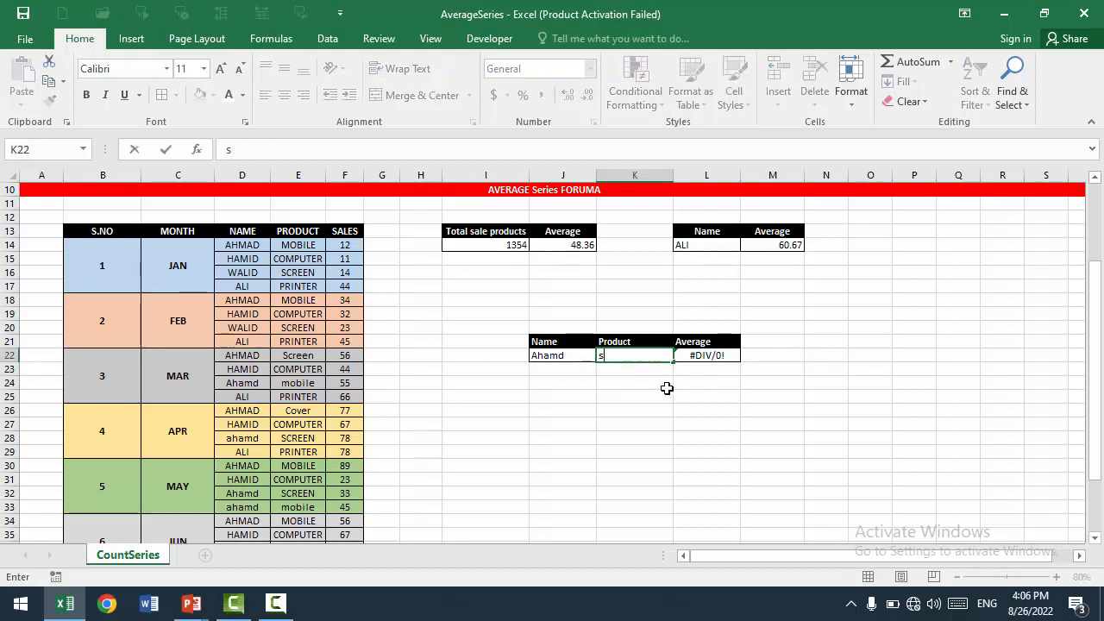
type("creen")
key("Return")
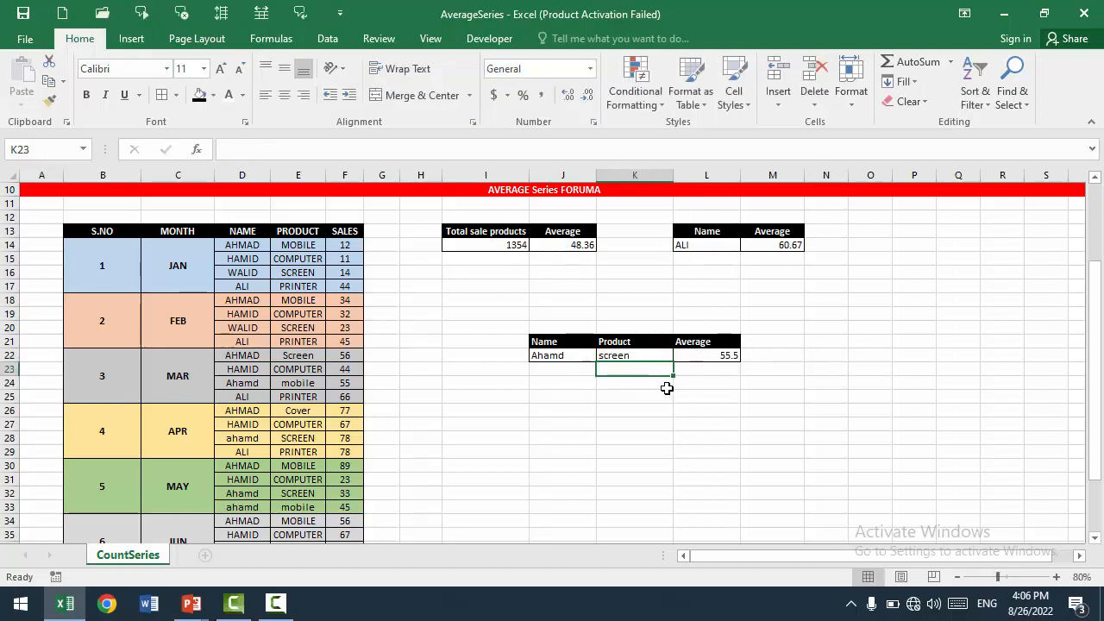
left_click(694, 356)
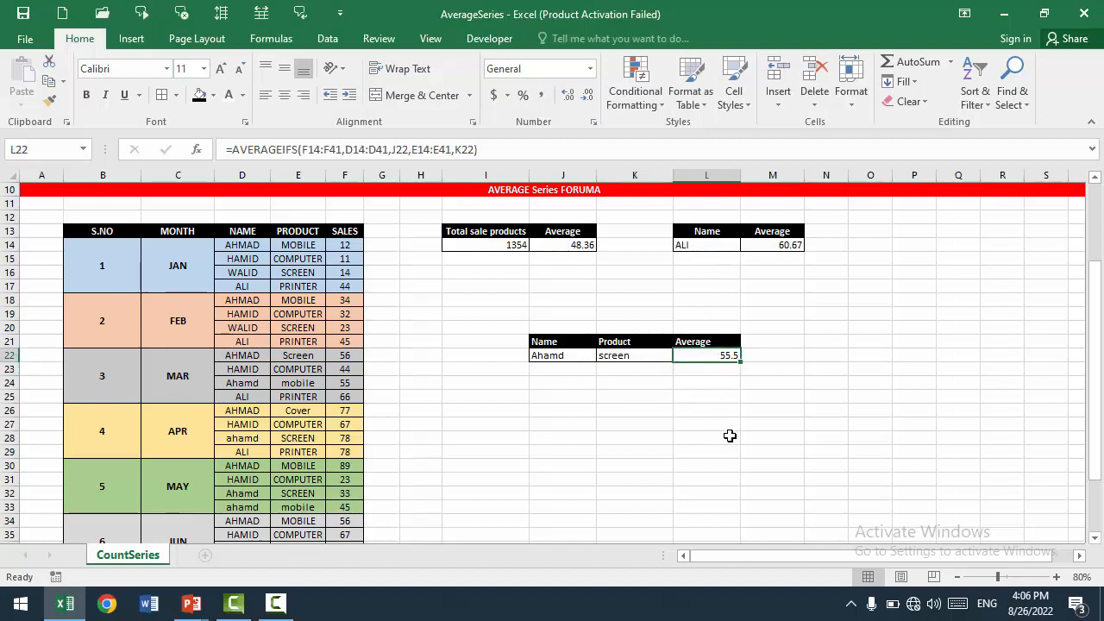
Replace the salesperson in D20, February's screen row, with the name from D14, capitalising only its first letter.
left_click(250, 328)
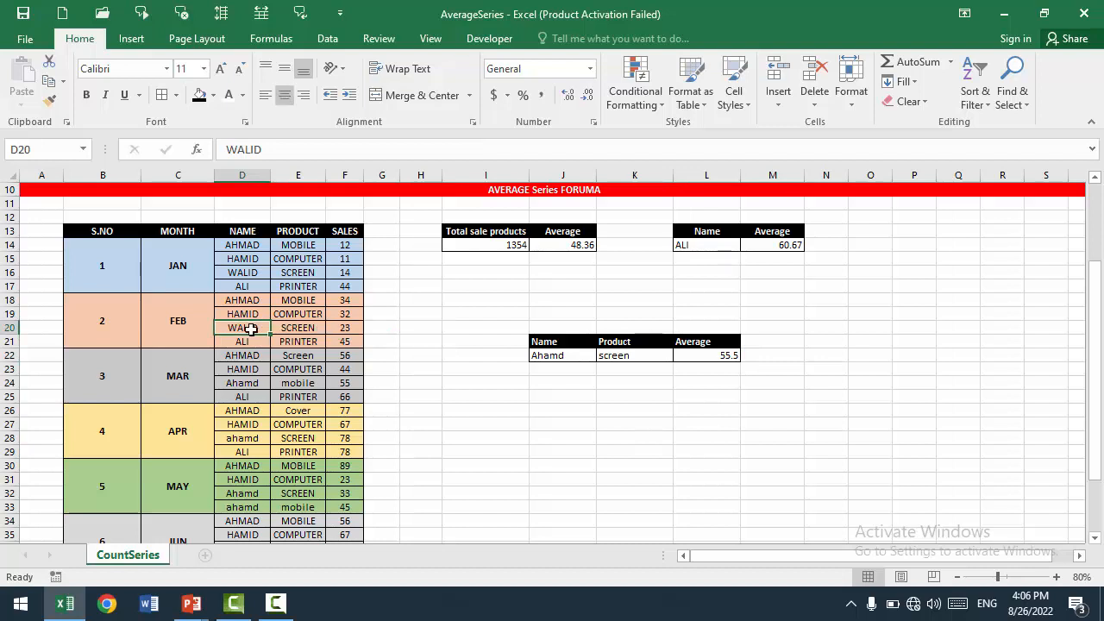
type("ahmad")
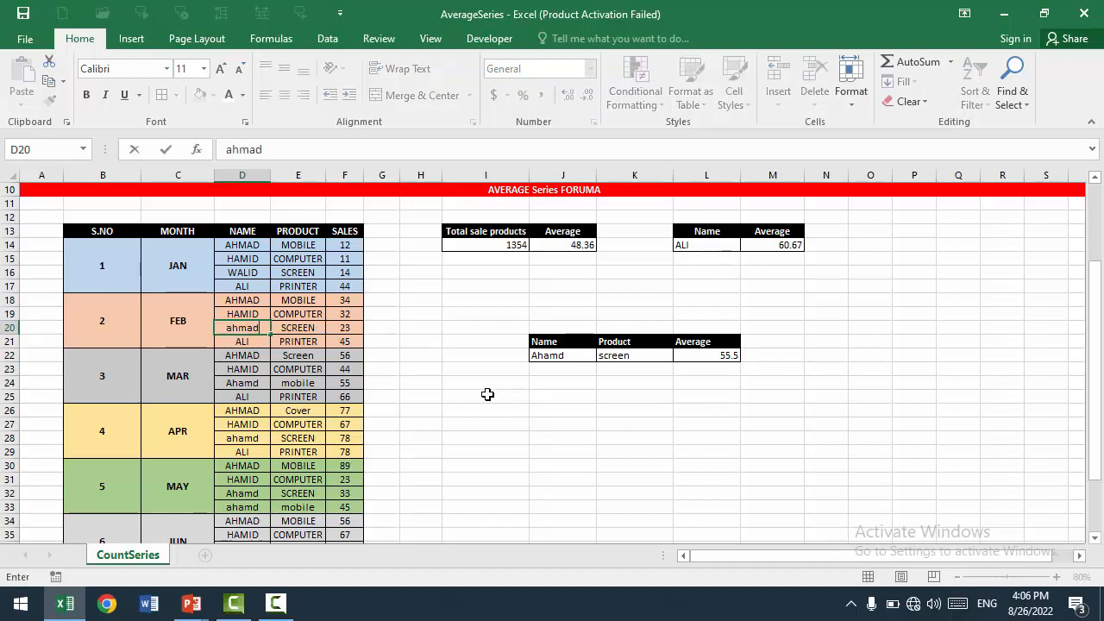
key("Return")
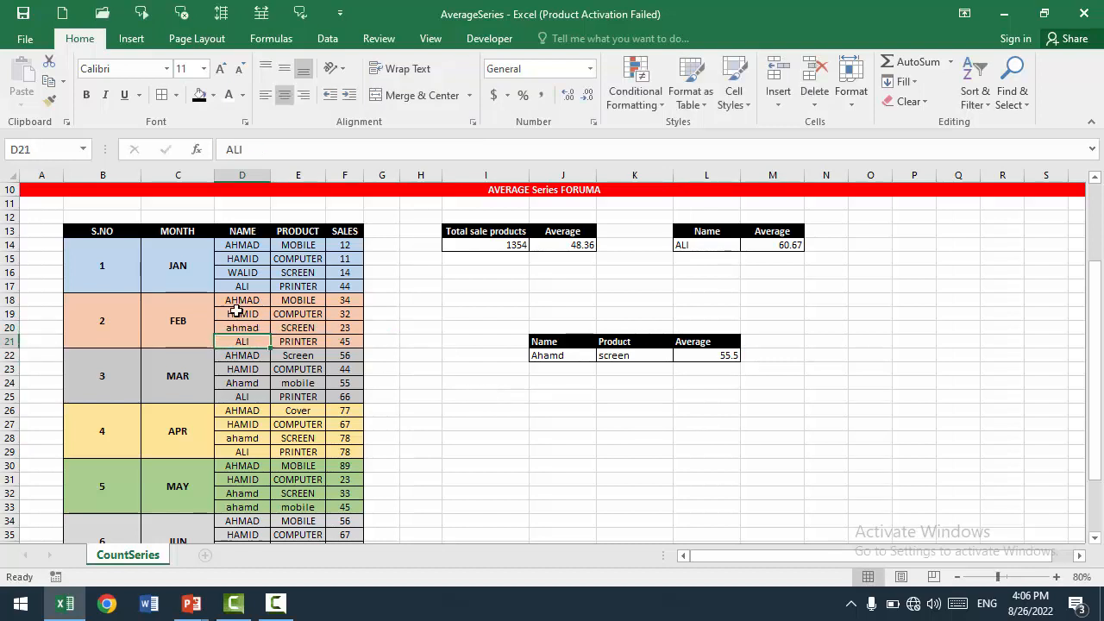
left_click(298, 330)
left_click(248, 329)
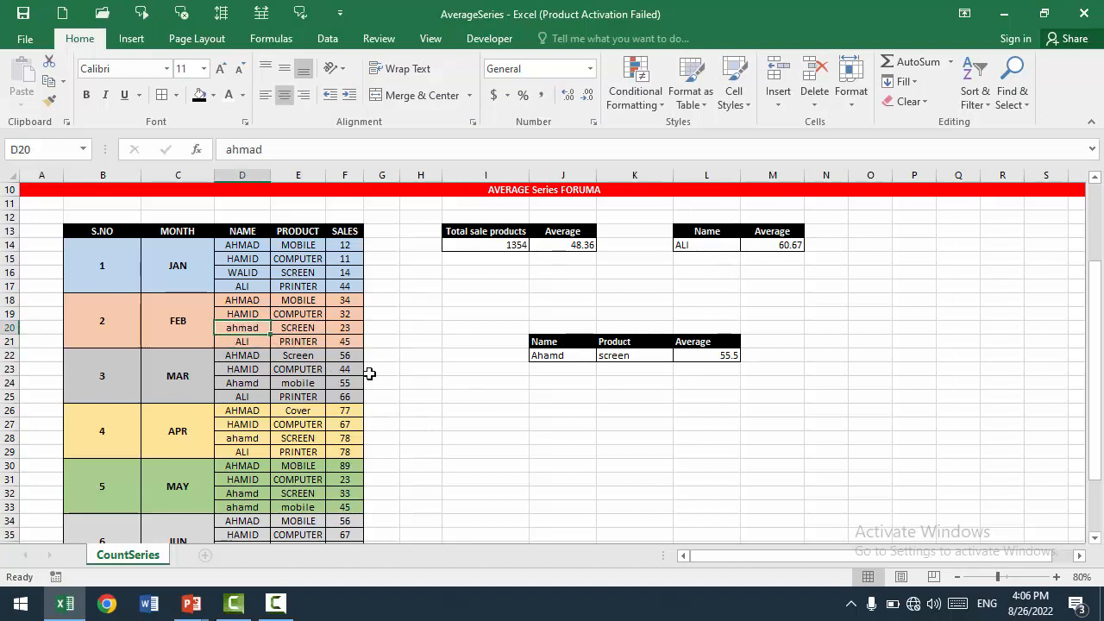
type("Ah")
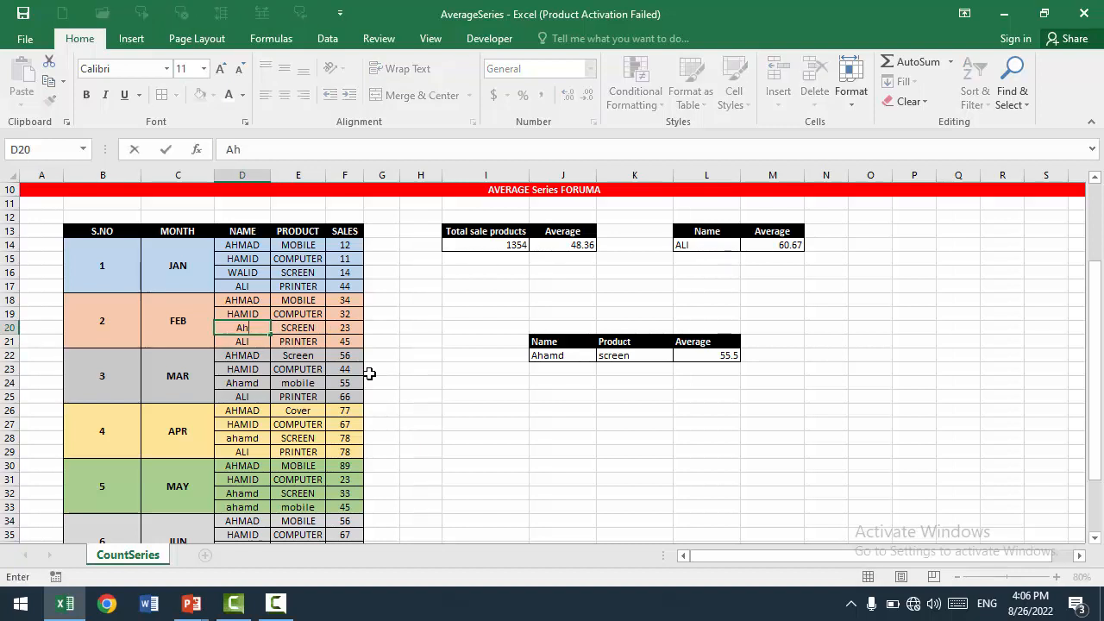
type("mad")
key("Return")
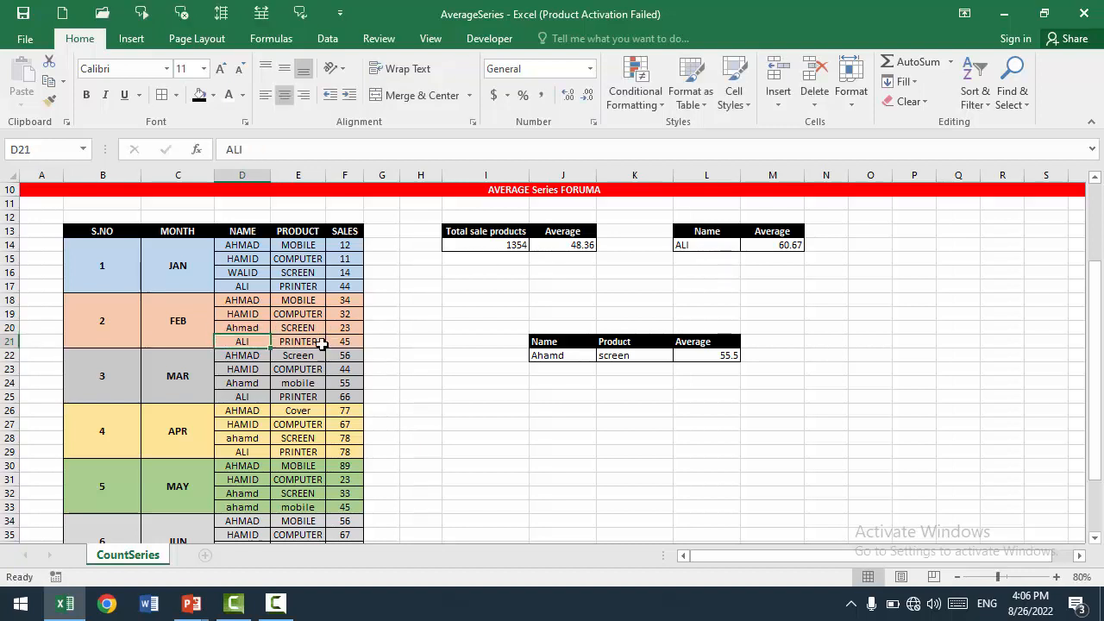
Re-enter the product in E20 as screen in lowercase and recalculate the formula in L22.
left_click(302, 328)
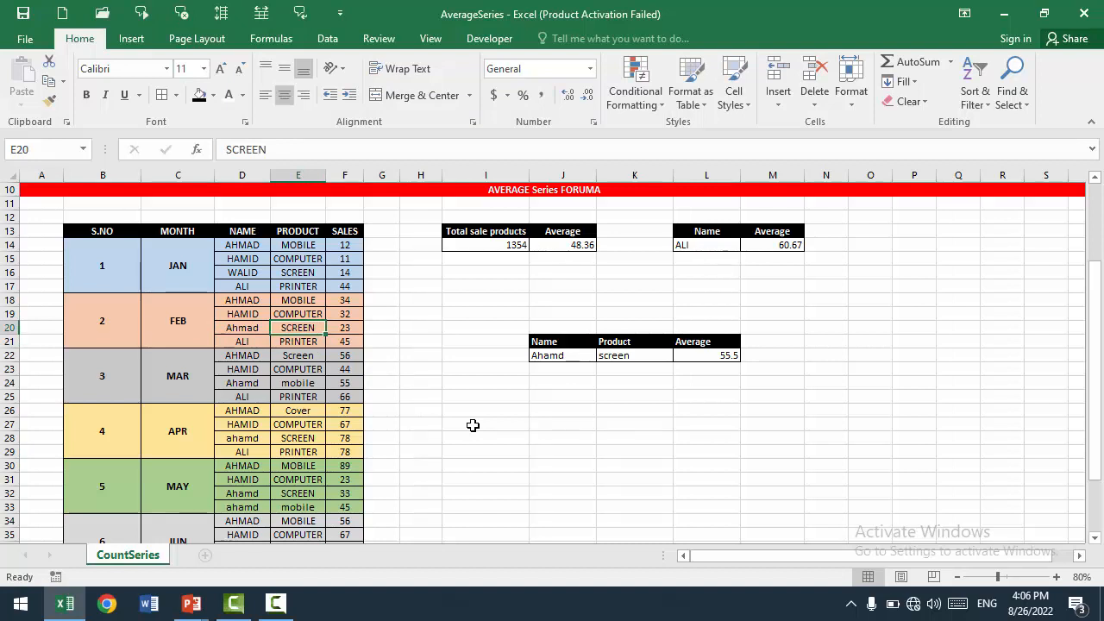
type("screen")
key("Return")
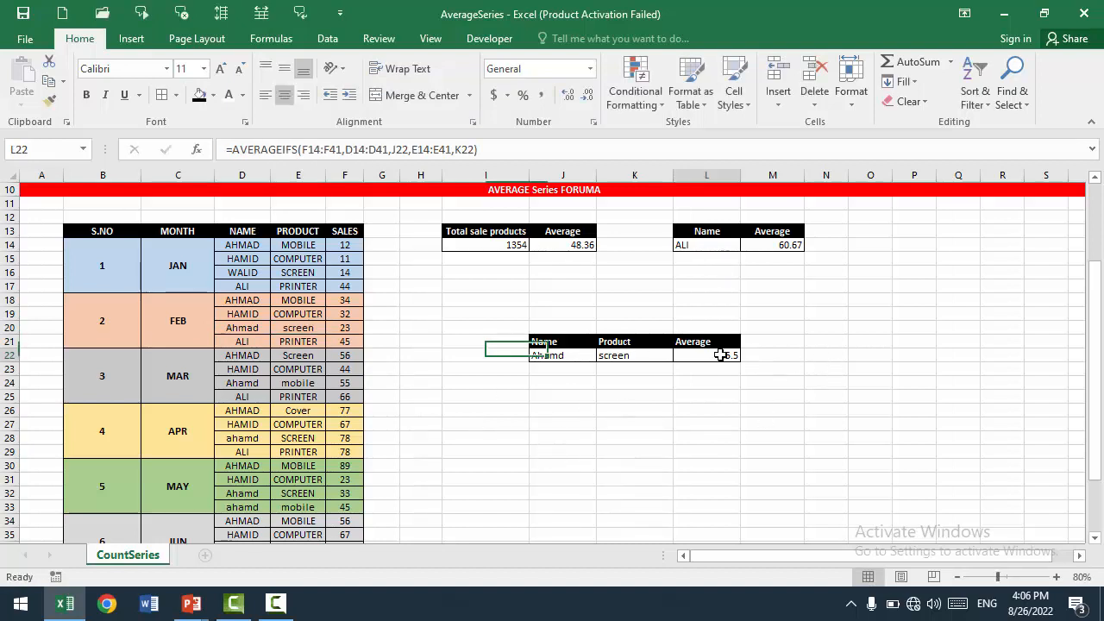
double_click(732, 354)
key("Return")
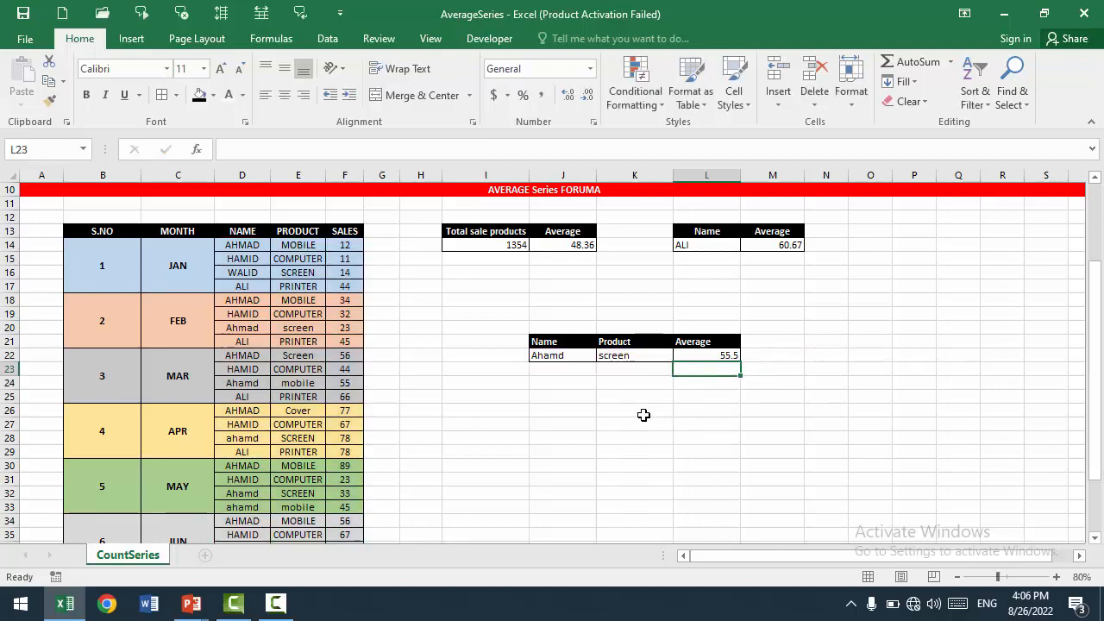
Set the name criterion in J22 to the salesperson's name spelled as in D20, all in lowercase.
left_click(560, 353)
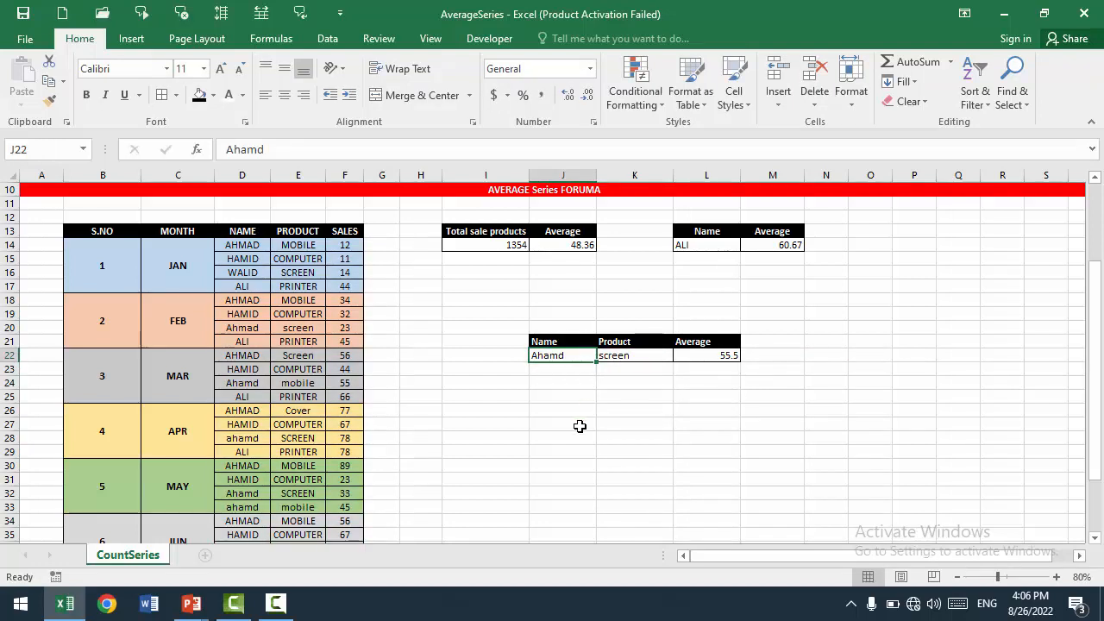
type("ahm")
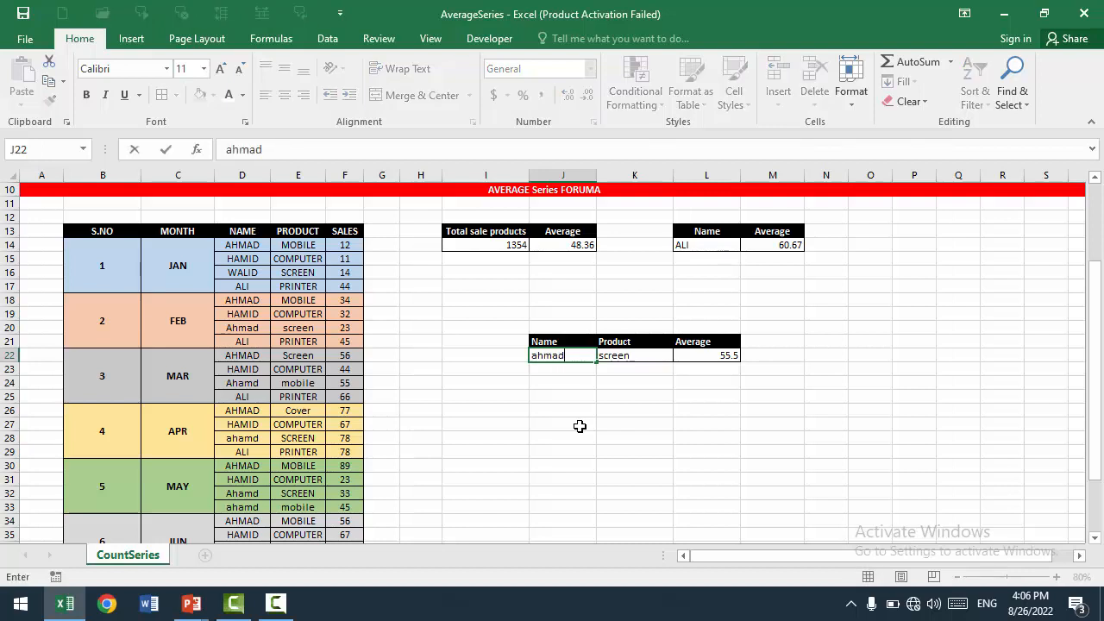
key("Return")
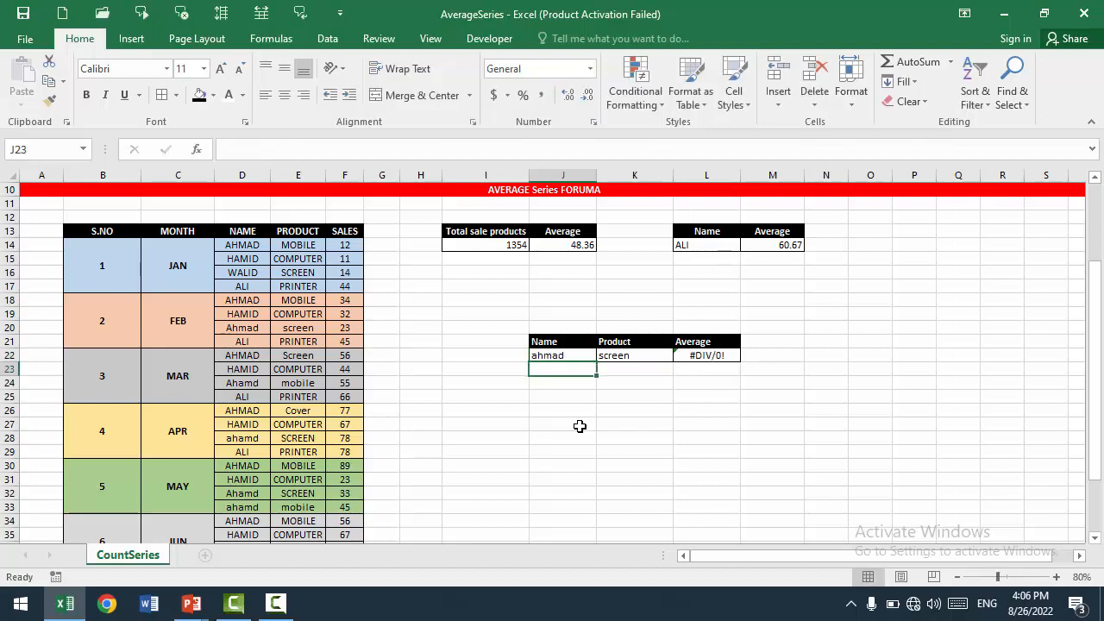
left_click(575, 357)
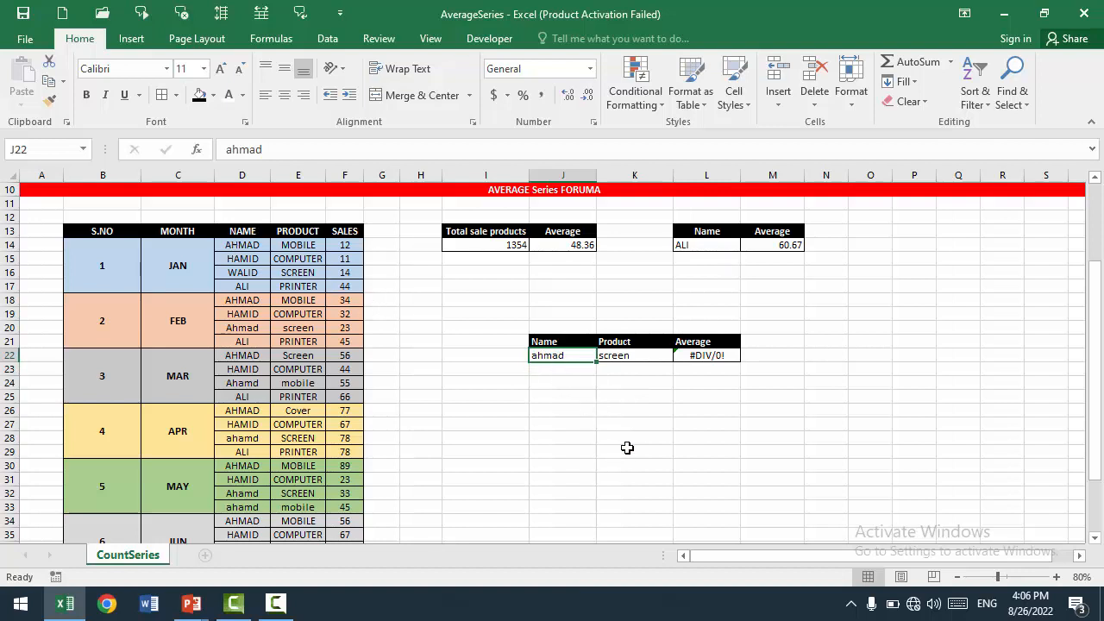
Start the AVERAGEIFS formula in L22 over, using the sales figures F14:F41 as the average range.
left_click(714, 355)
type("=")
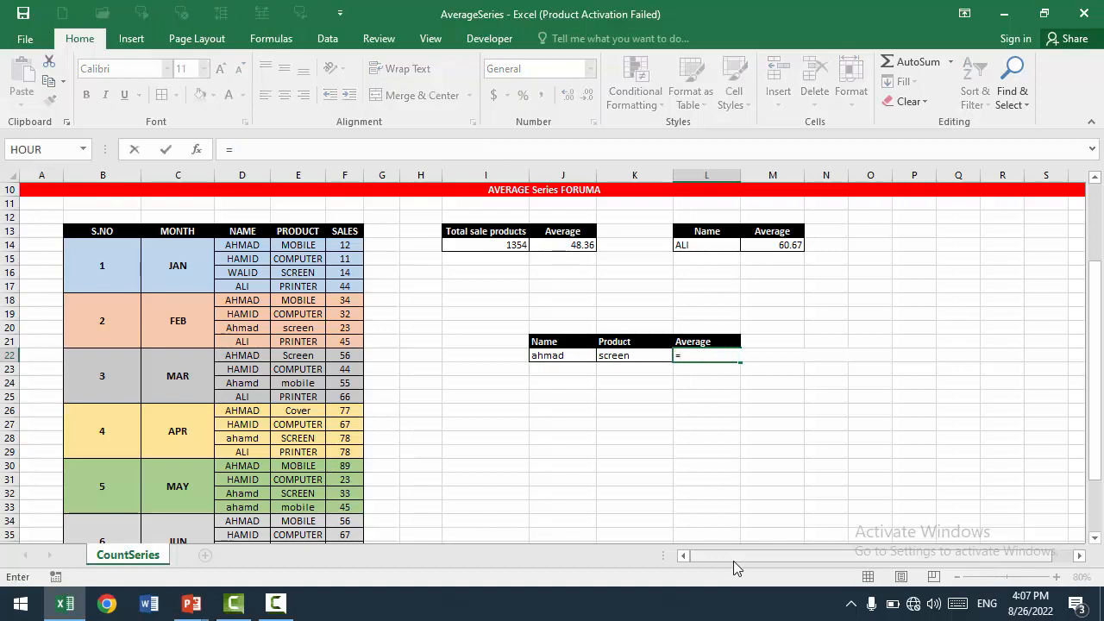
type("aver")
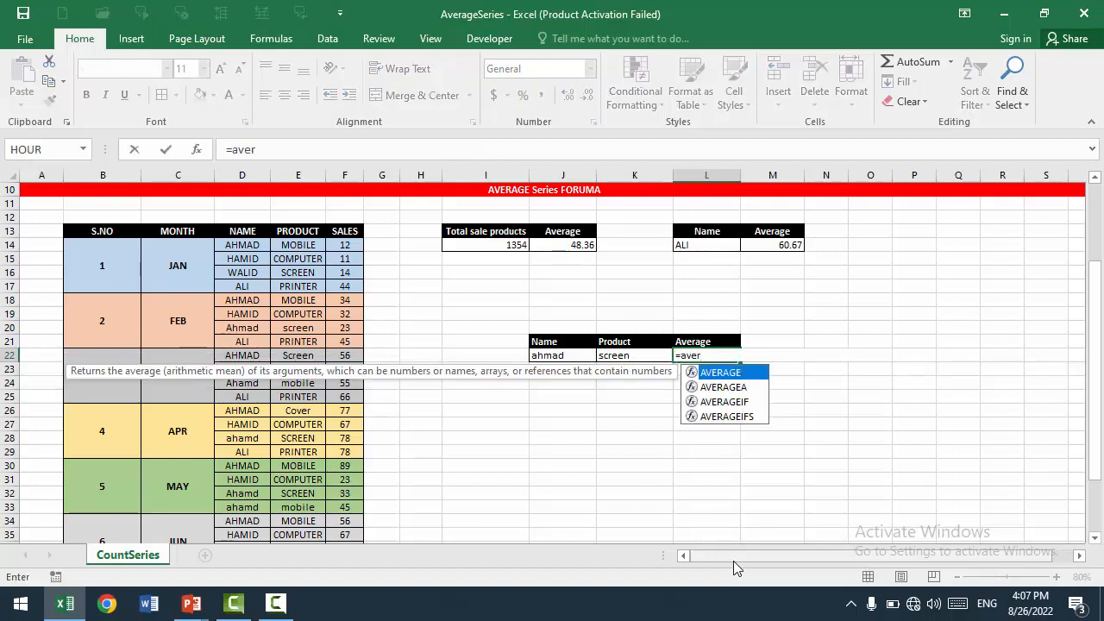
key("Down")
key("Down")
key("Down")
key("Tab")
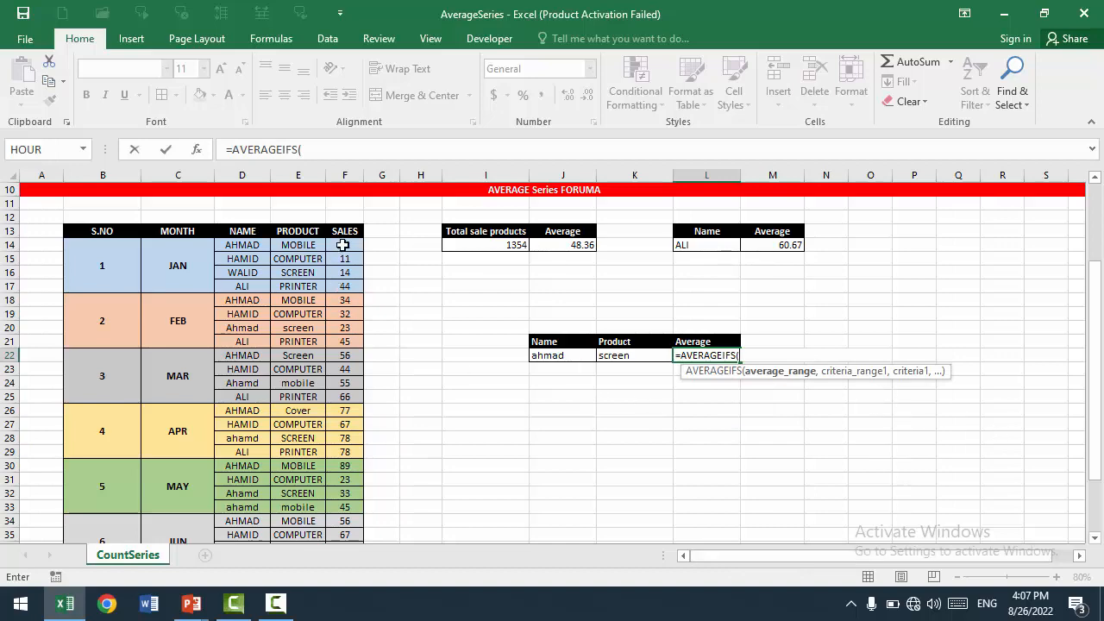
left_click_drag(342, 244, 345, 521)
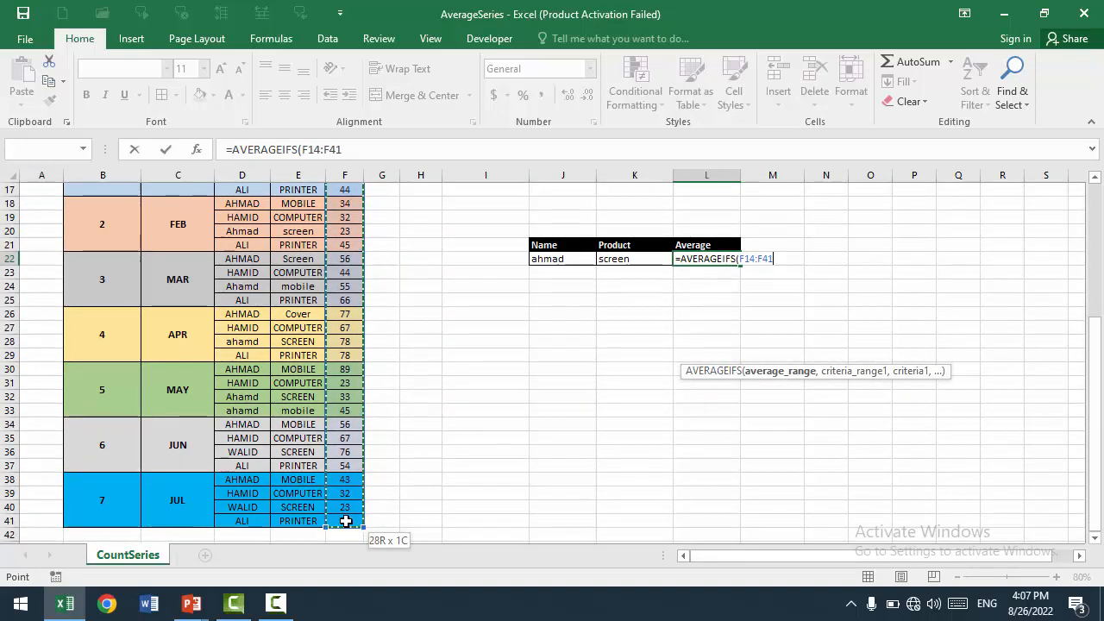
type(",")
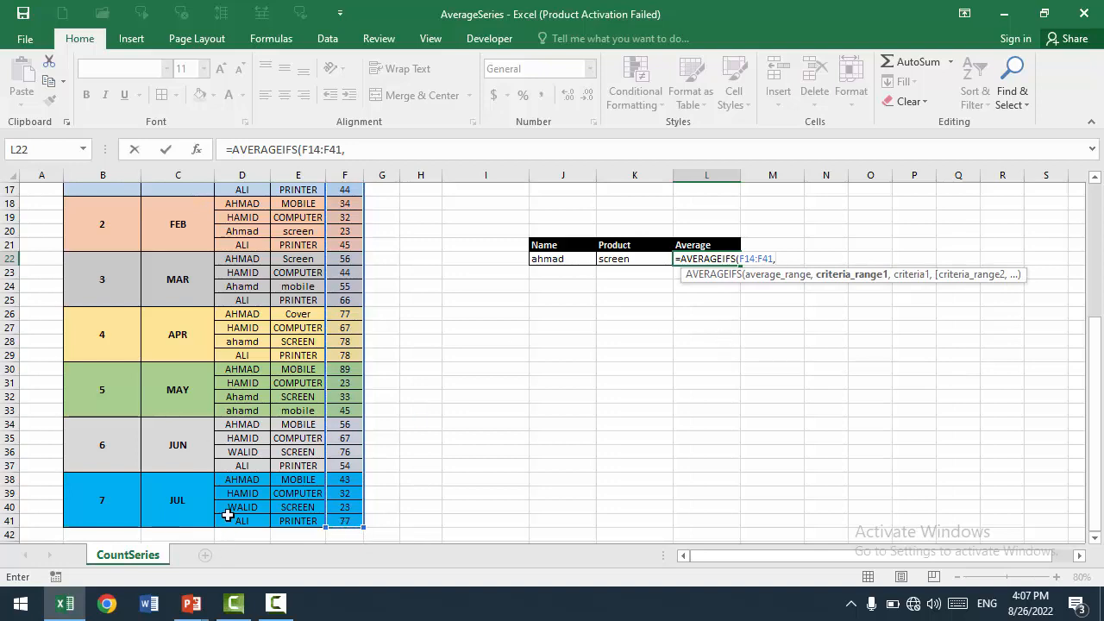
Use the names D14:D41 as the new formula's first criteria range, with J22 as the criterion.
left_click_drag(227, 520, 223, 230)
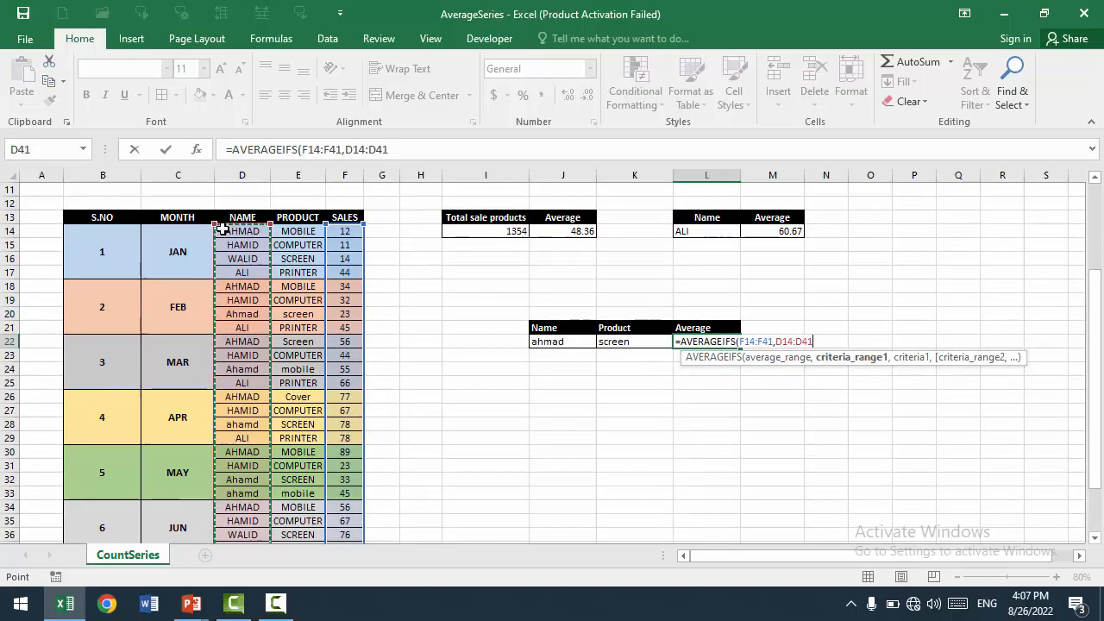
type(",")
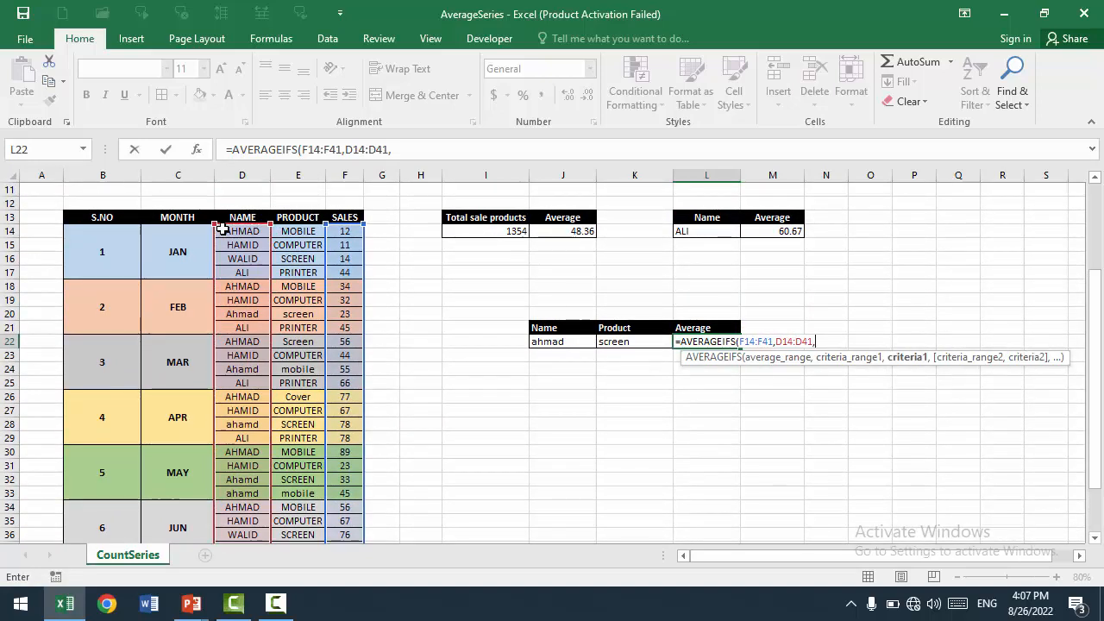
left_click(562, 343)
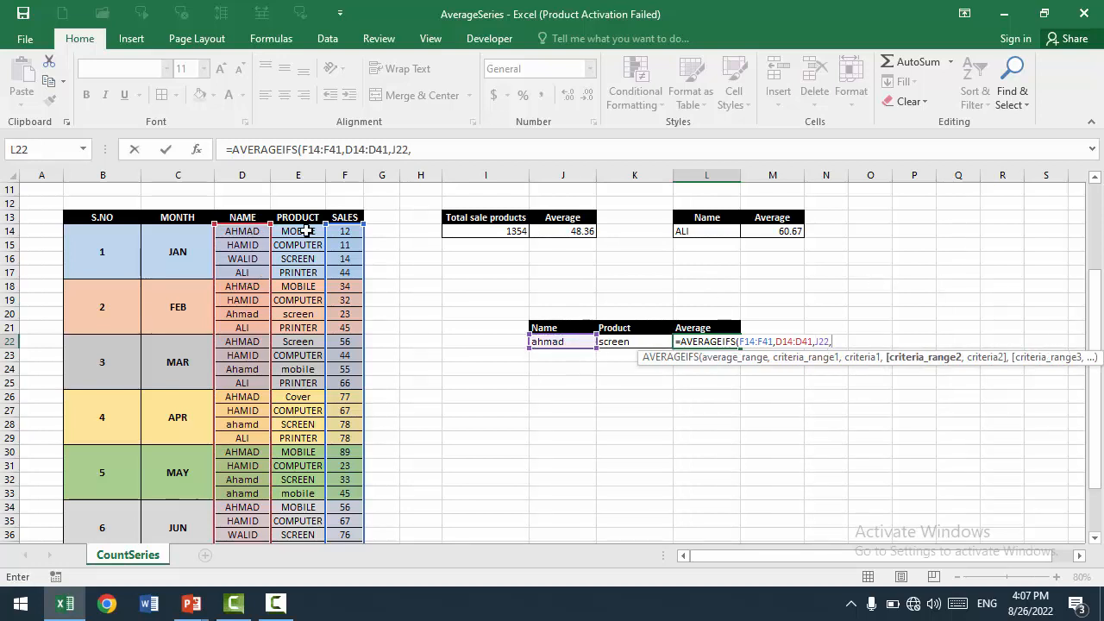
Use the products E14:E41 as the second criteria range with K22 as its criterion, and complete the rebuilt formula.
left_click_drag(311, 234, 298, 511)
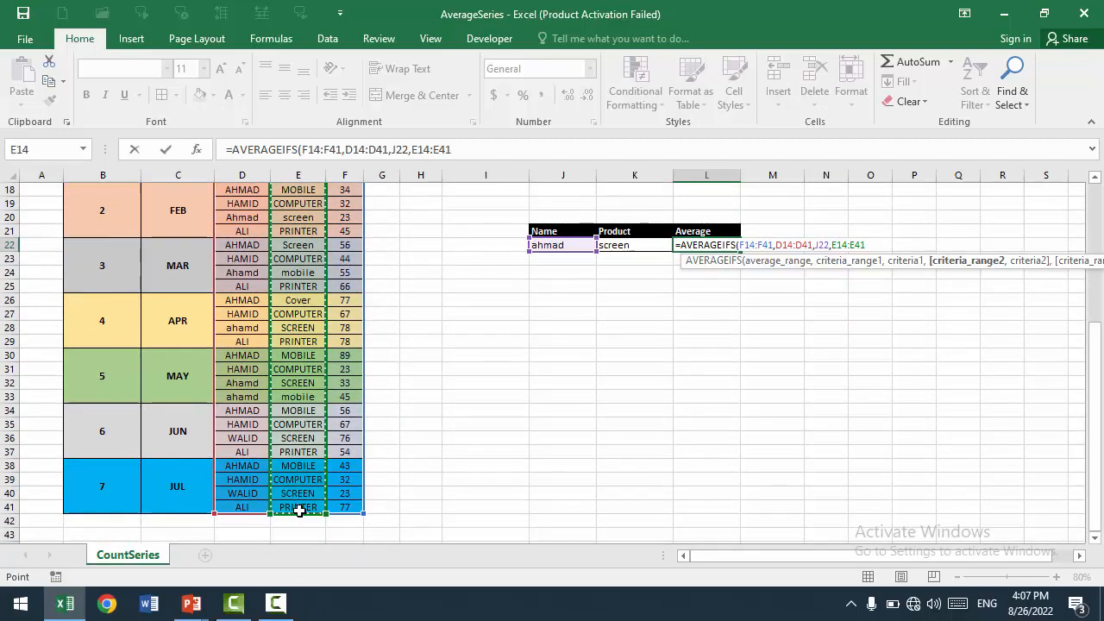
type(",")
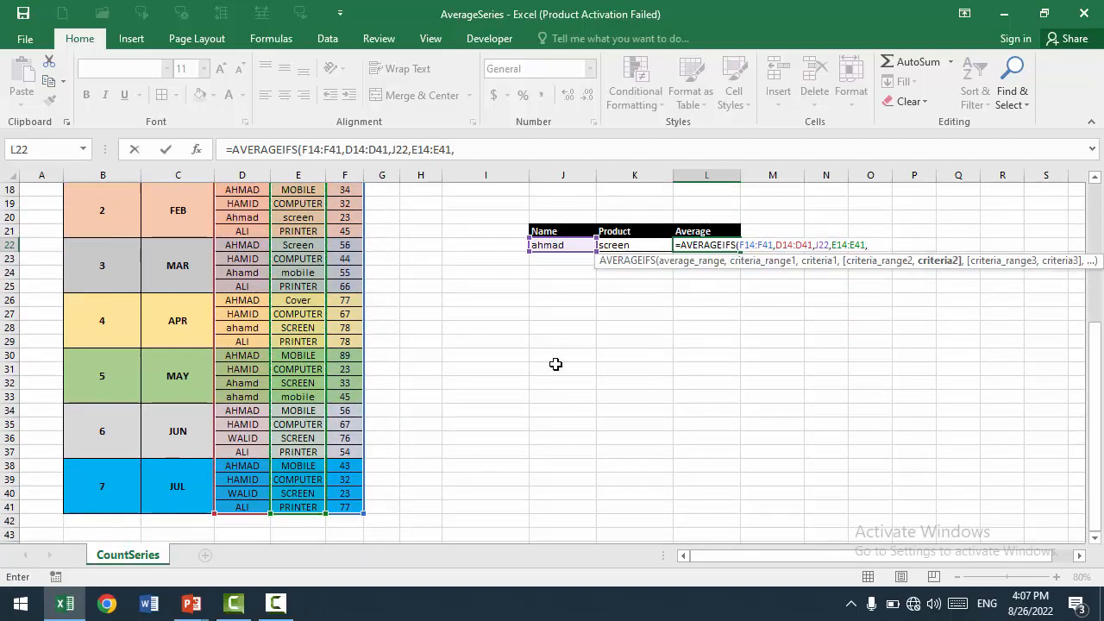
left_click(629, 247)
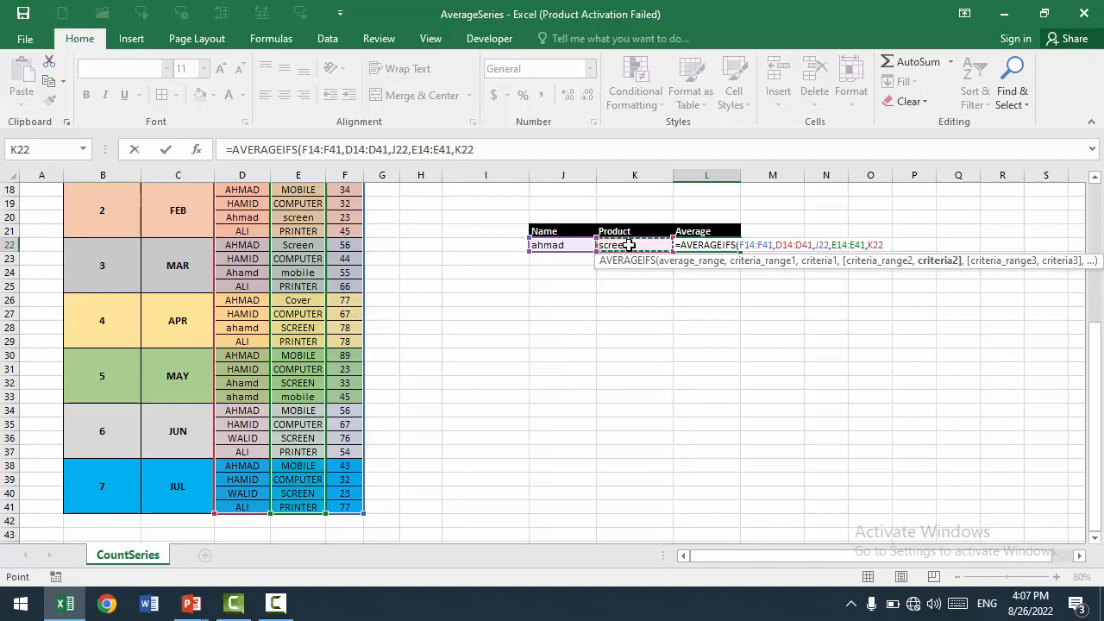
key("Return")
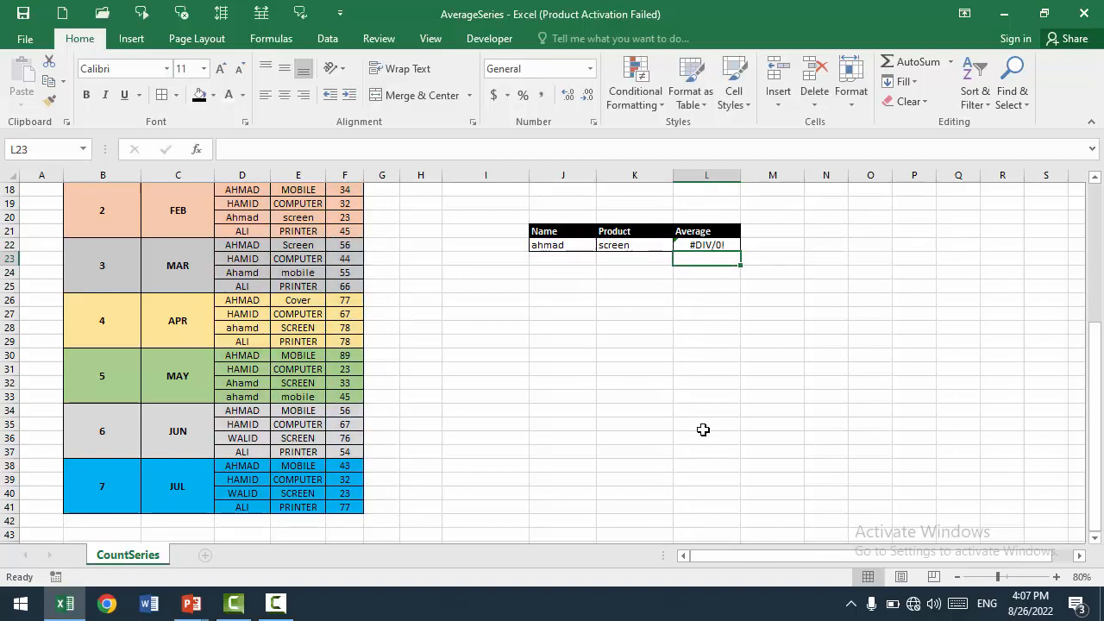
Re-enter the name criterion in J22 in all capitals, spelled exactly as in D14.
scroll(661, 416, "up", 3)
left_click(568, 369)
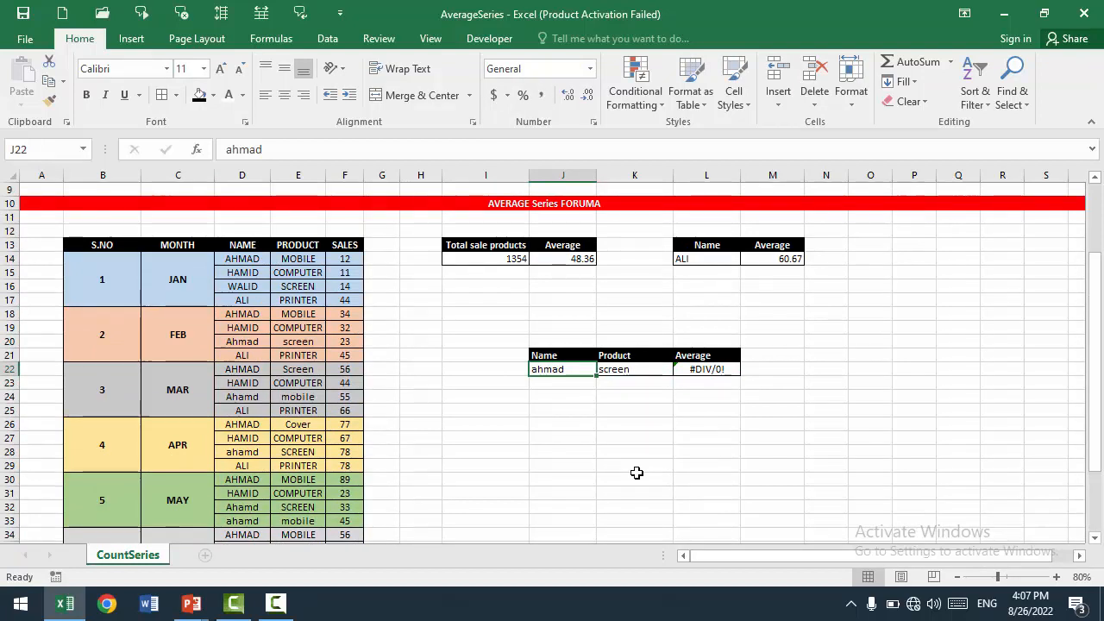
type("AH")
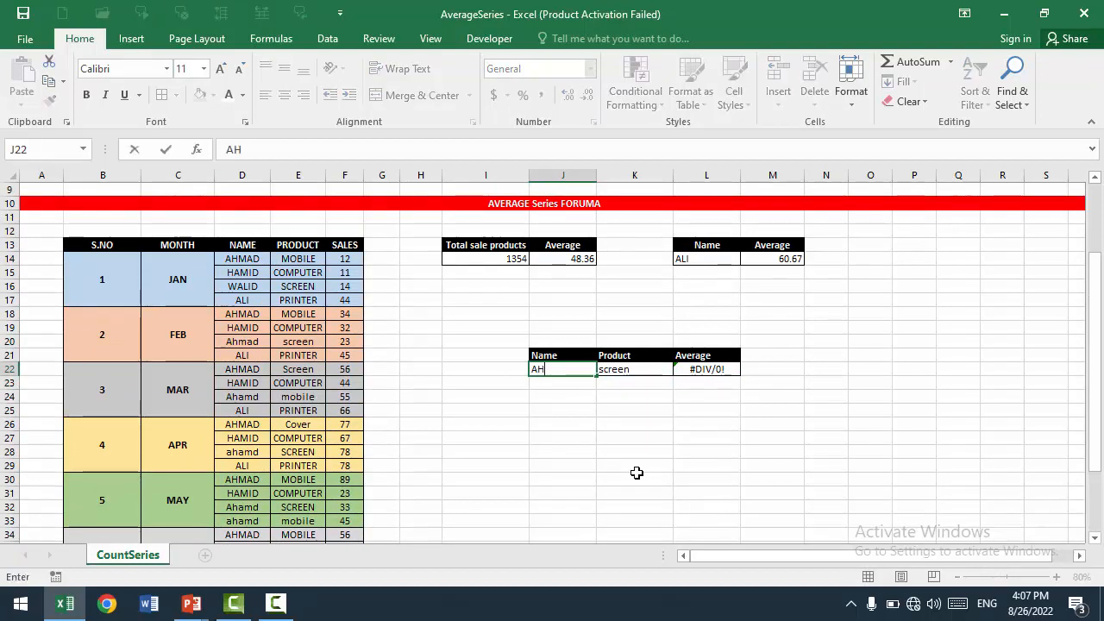
type("MAD")
key("Return")
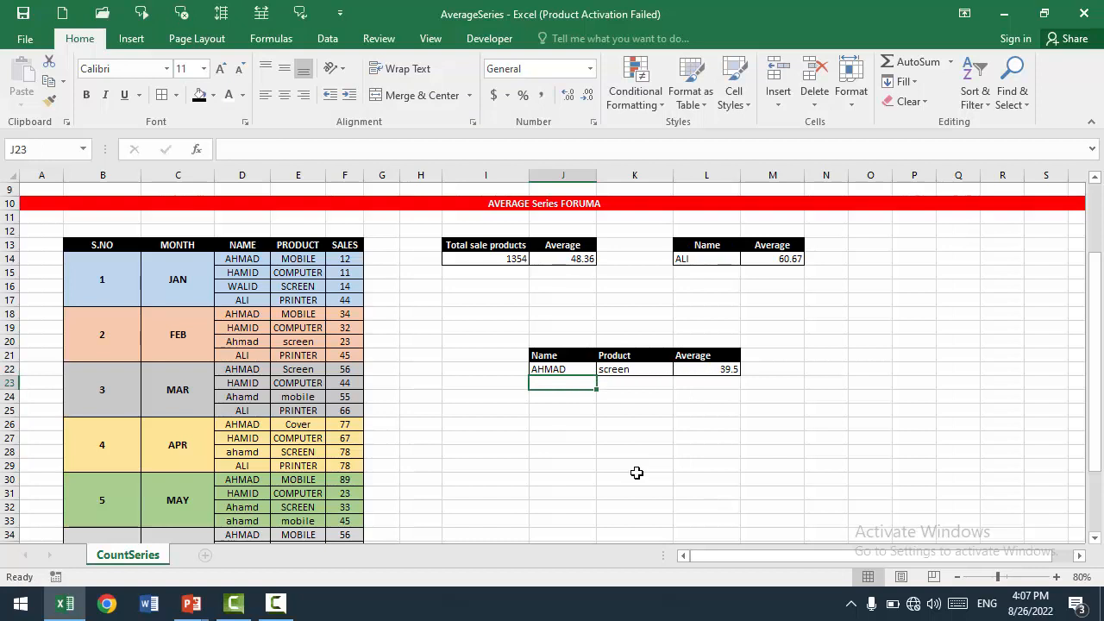
Change the product criterion in K22 to MOBILE to test the average for that product.
left_click(643, 371)
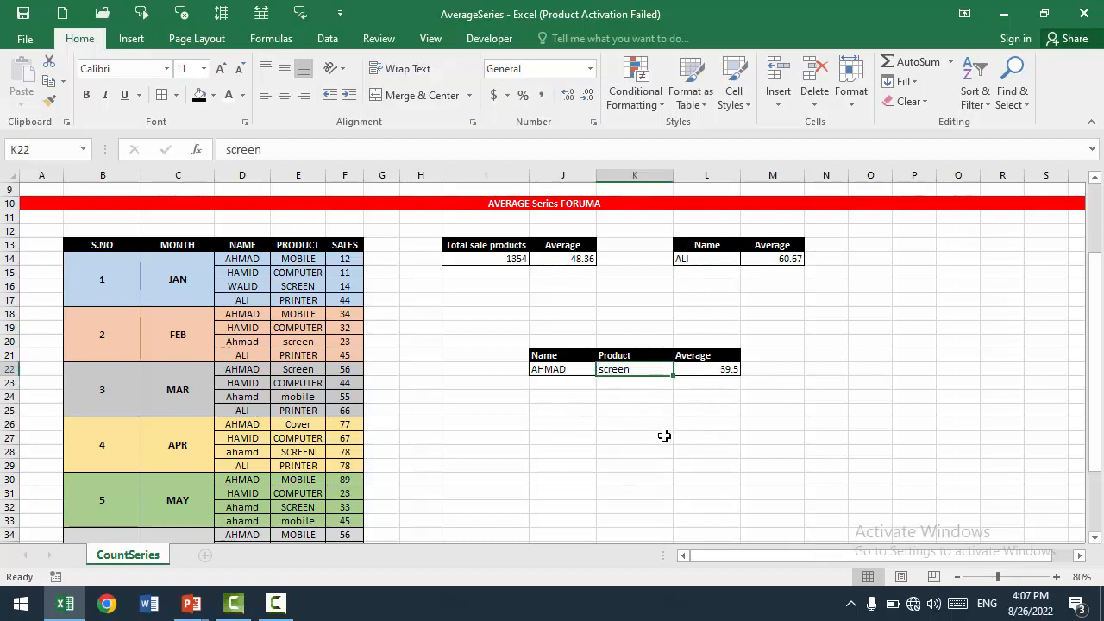
type("MOBILE")
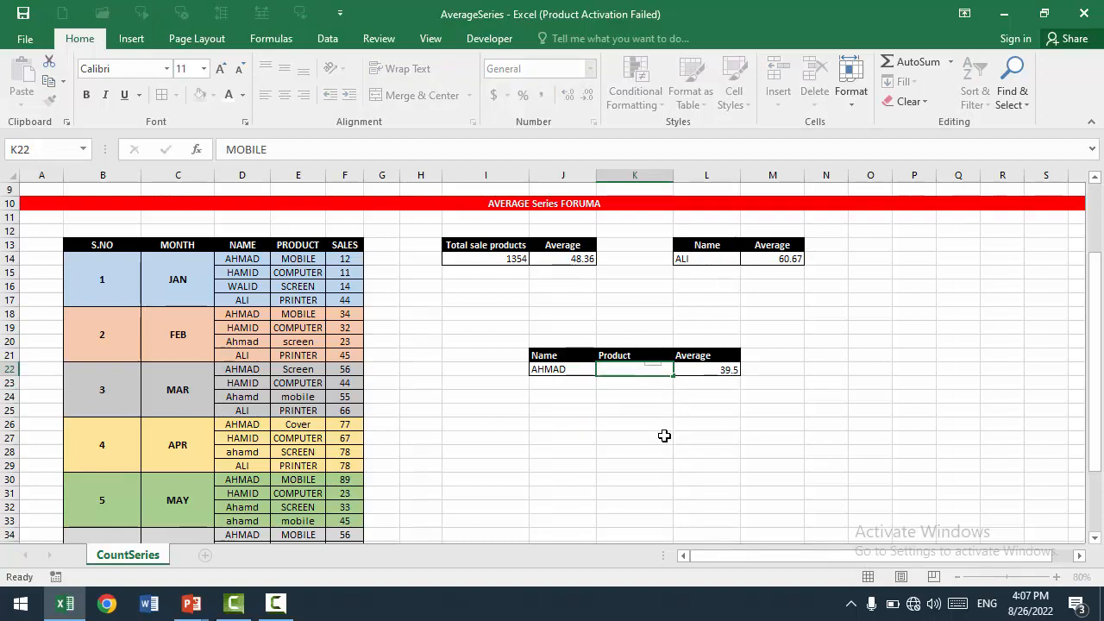
key("Return")
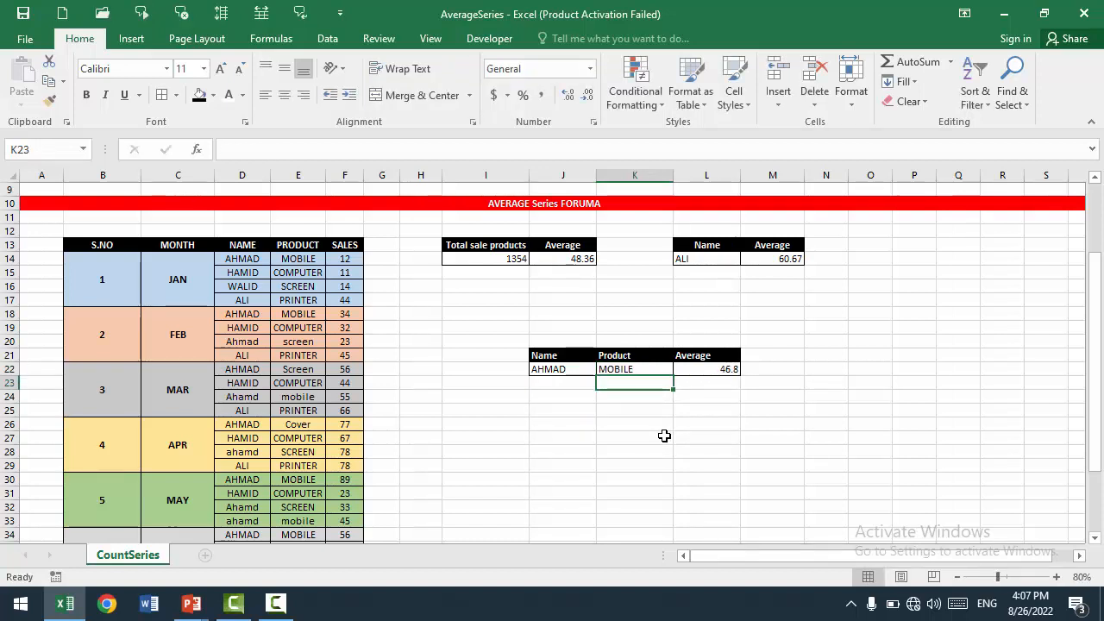
Replace the salesperson in the April and June PRINTER rows, D29 and D37, with the name used in D14.
left_click(249, 468)
type("AHMAD")
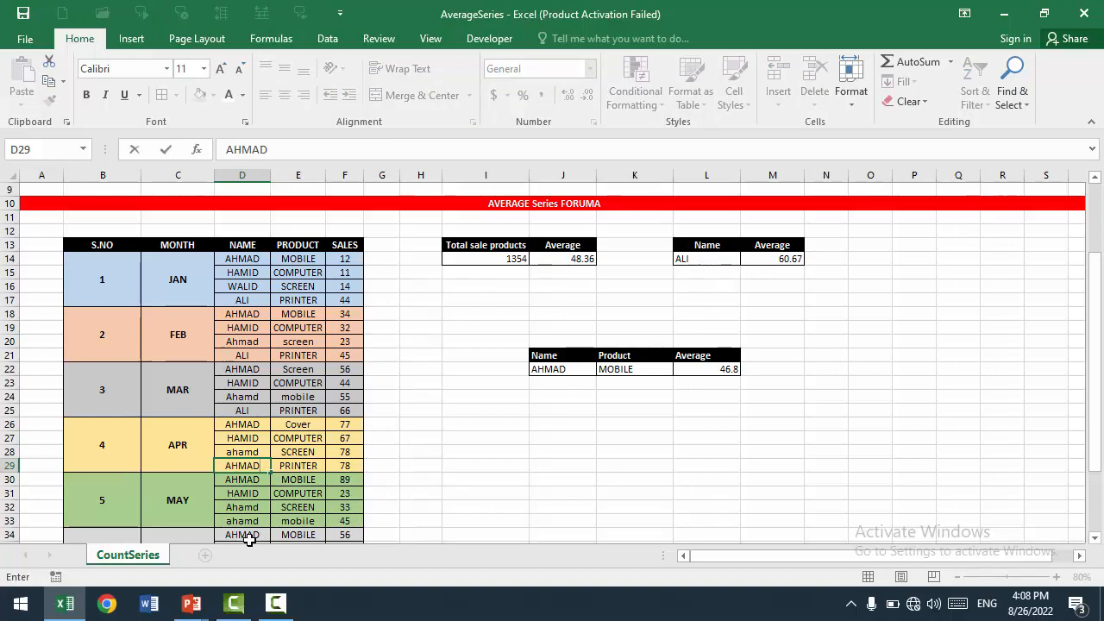
scroll(516, 437, "down", 3)
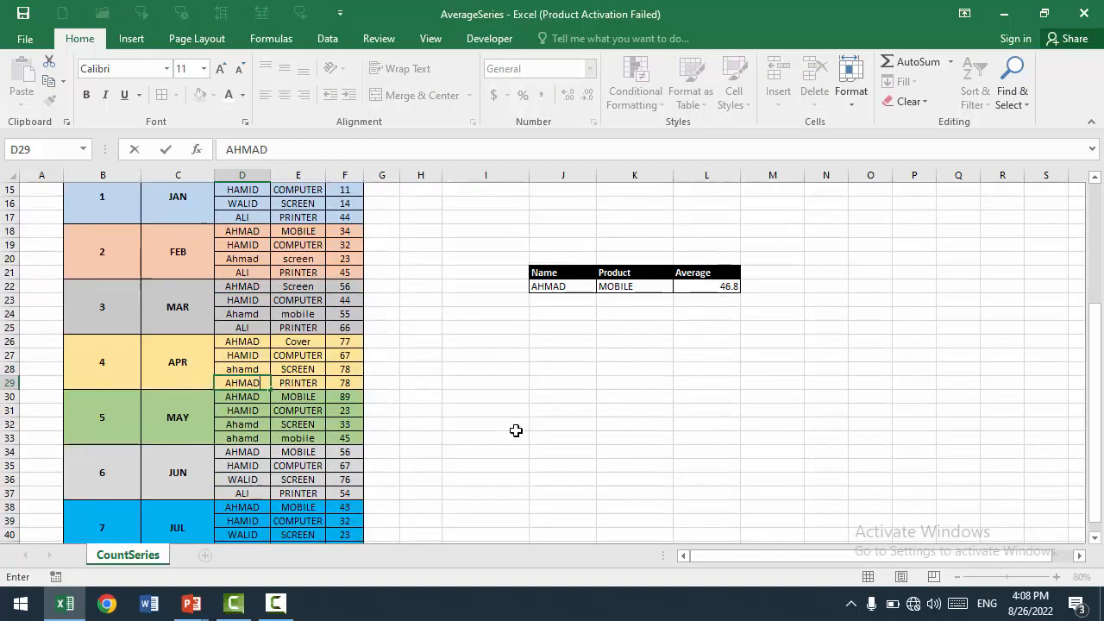
left_click(250, 452)
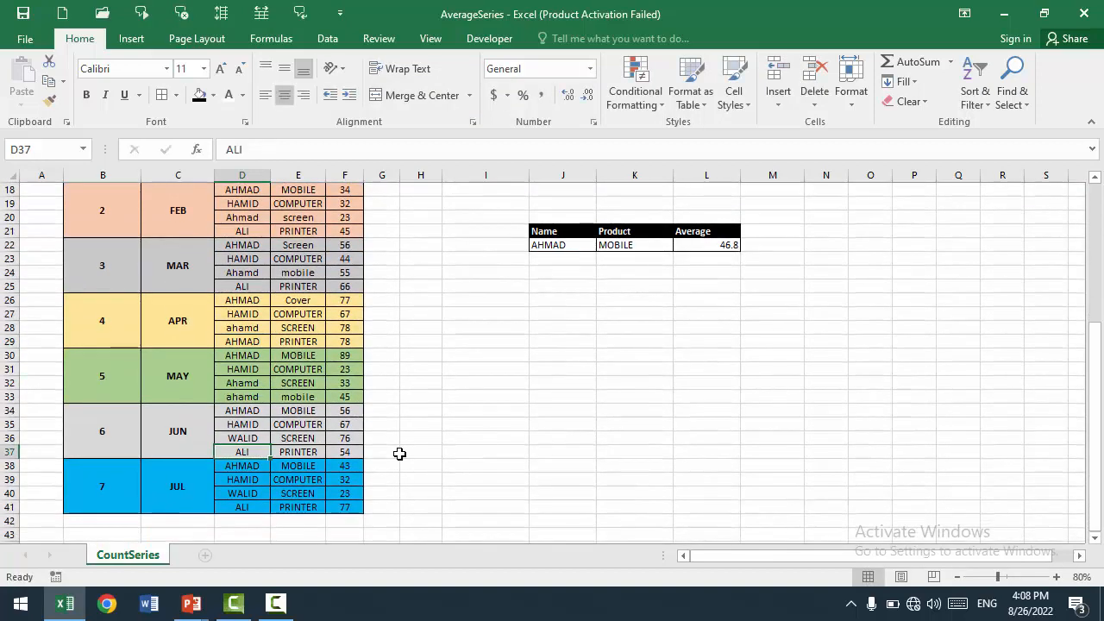
type("AHMAD")
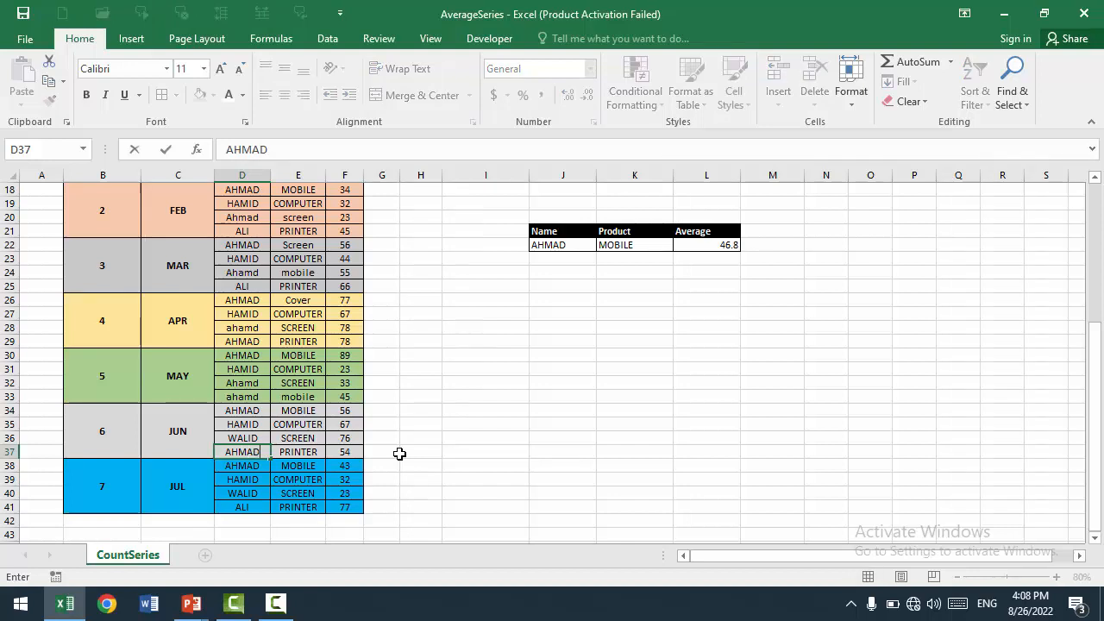
left_click(399, 453)
Change the product criterion in K22 to PRINTER to average that salesperson's printer sales.
left_click(604, 248)
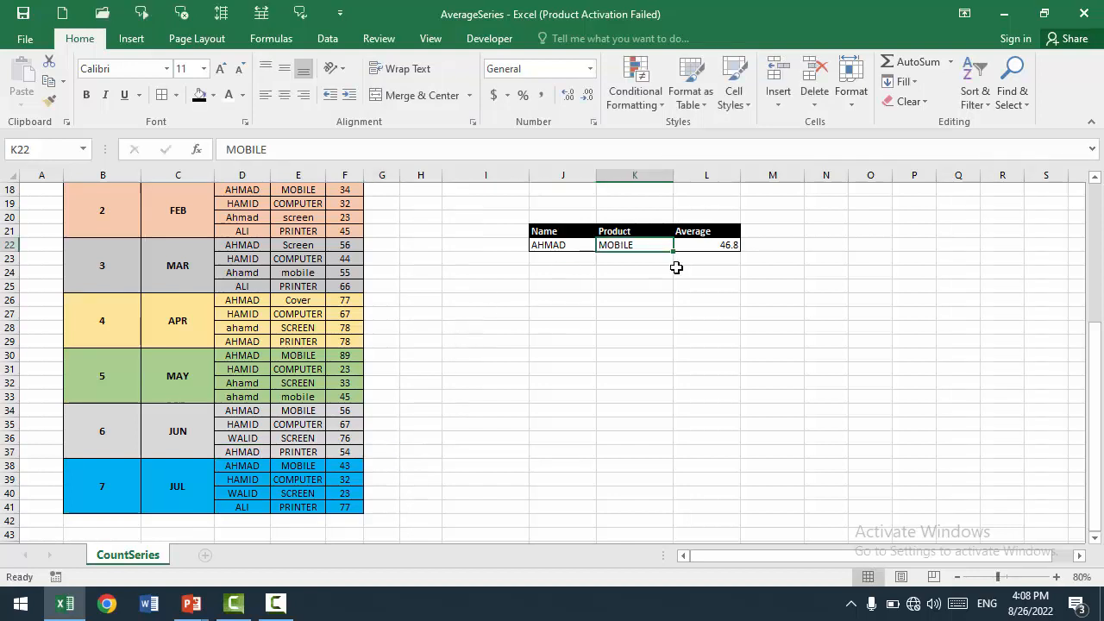
type("PRINTER")
key("Return")
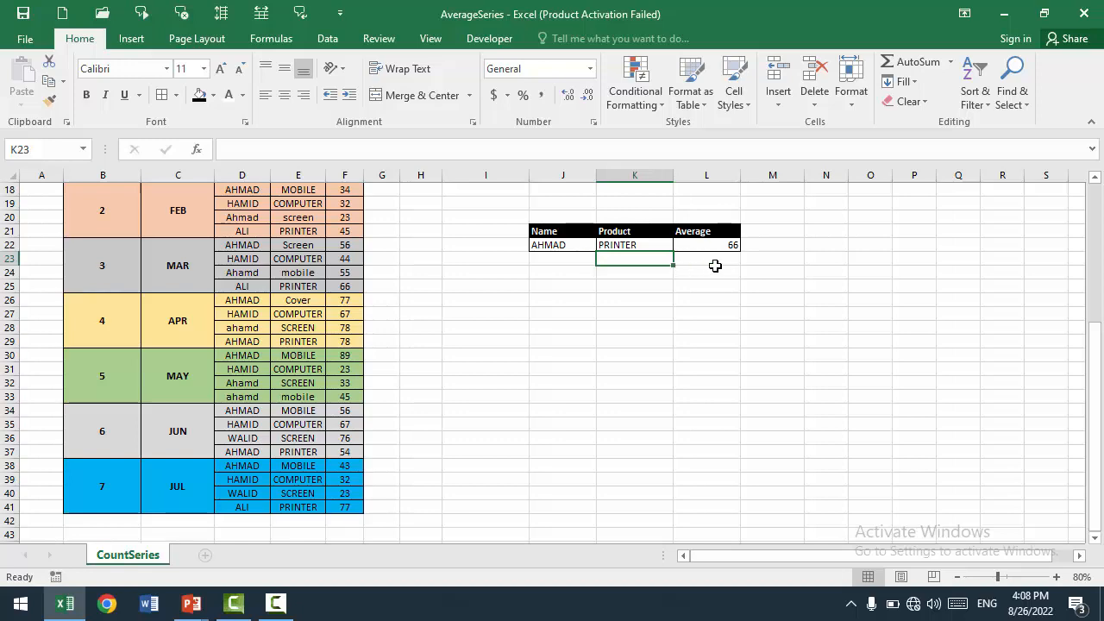
left_click(750, 380)
scroll(751, 380, "up", 3)
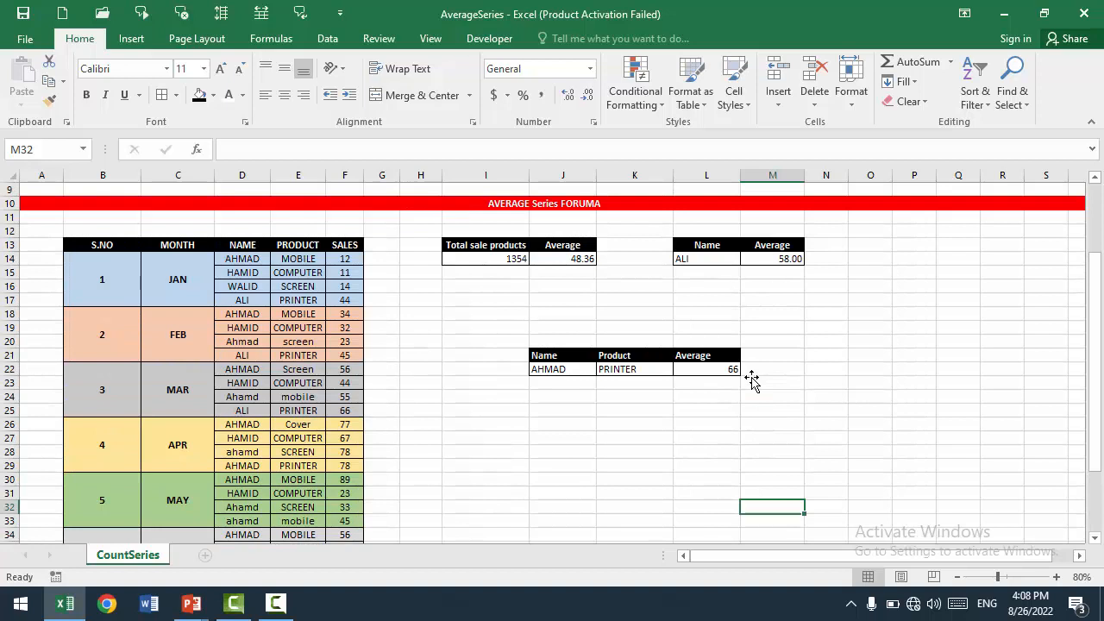